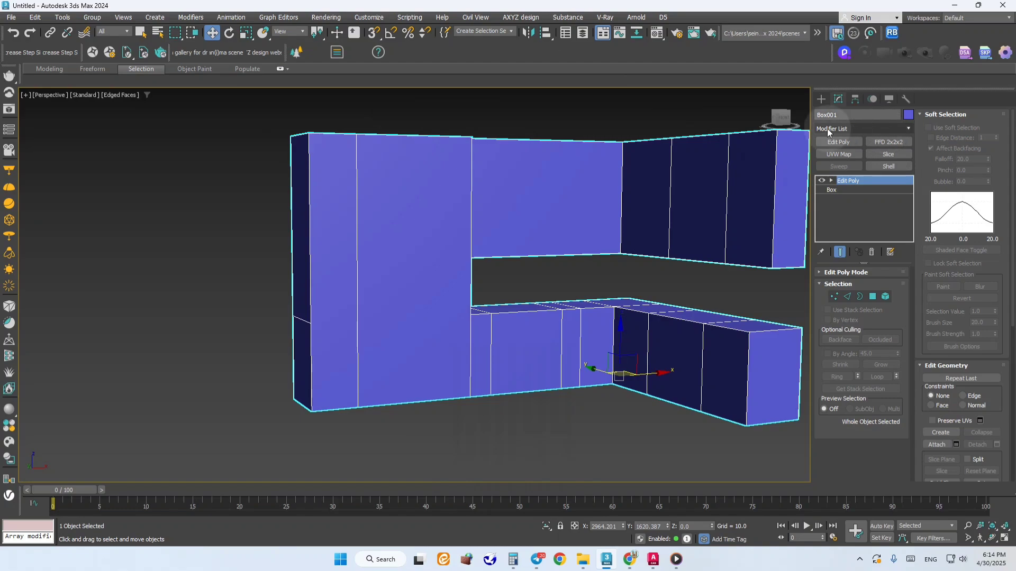
# Add a Slice modifier to the kitchen cabinet object and place its horizontal slice plane at Z 10.
pyautogui.click(887, 154)
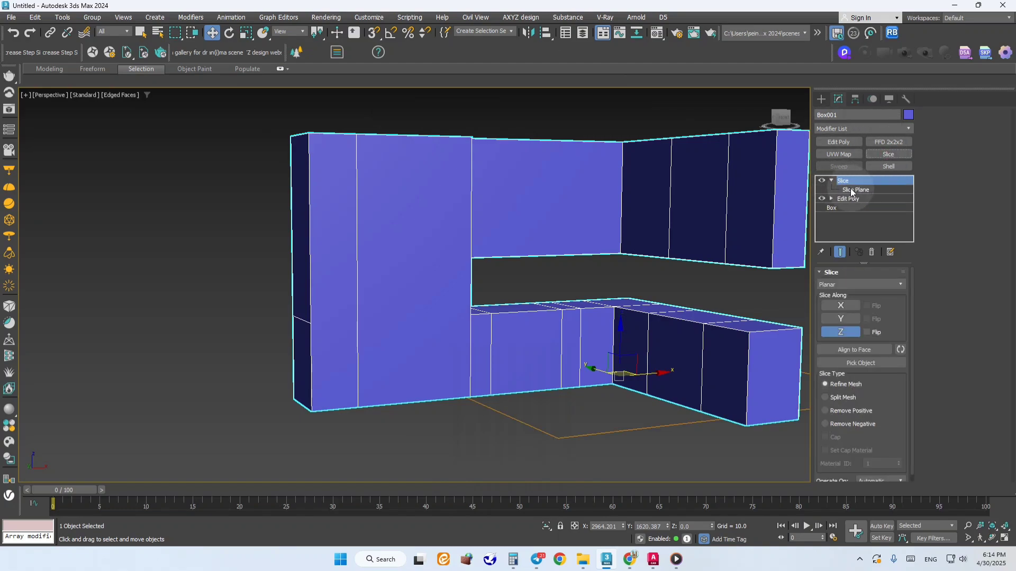
pyautogui.click(853, 189)
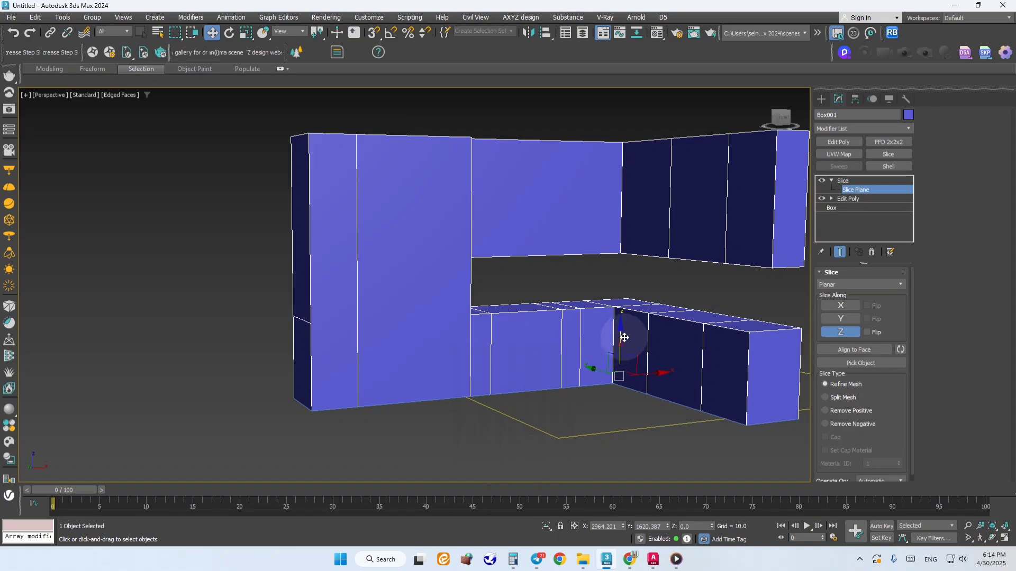
pyautogui.moveTo(624, 338); pyautogui.dragTo(667, 305)
pyautogui.moveTo(671, 297); pyautogui.dragTo(615, 256, button='middle')
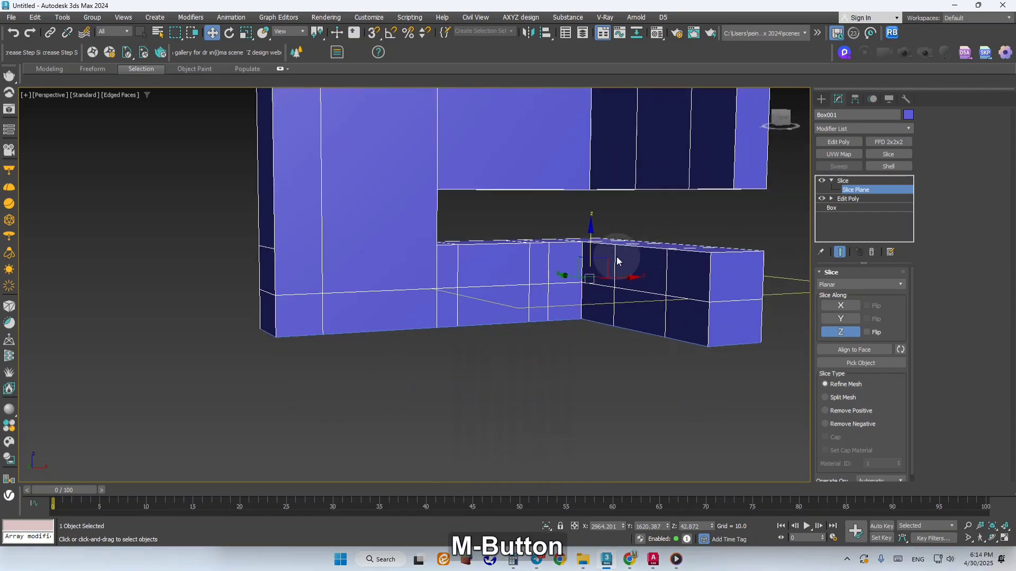
pyautogui.moveTo(706, 528); pyautogui.dragTo(640, 525)
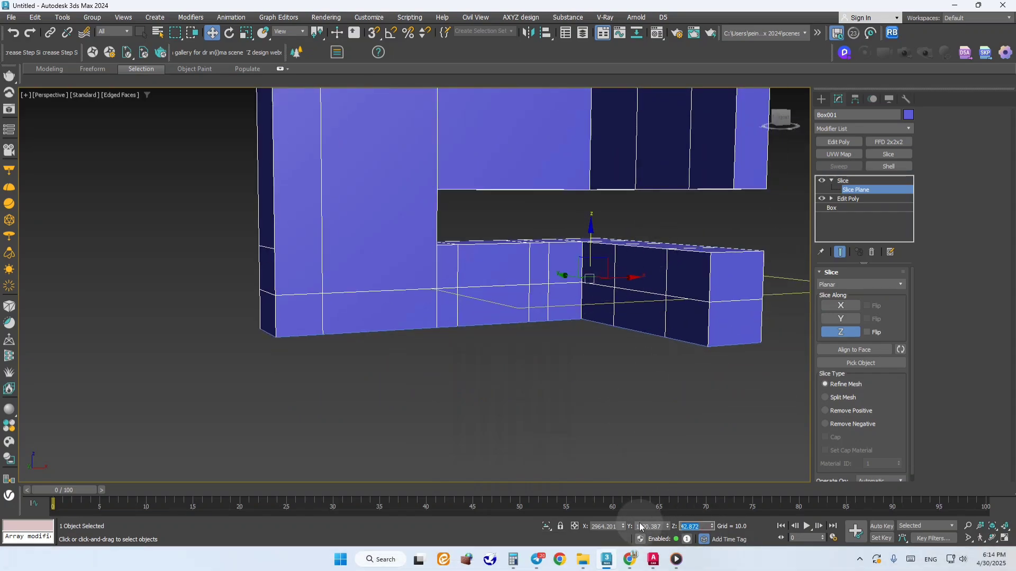
pyautogui.write('10')
pyautogui.press('Return')
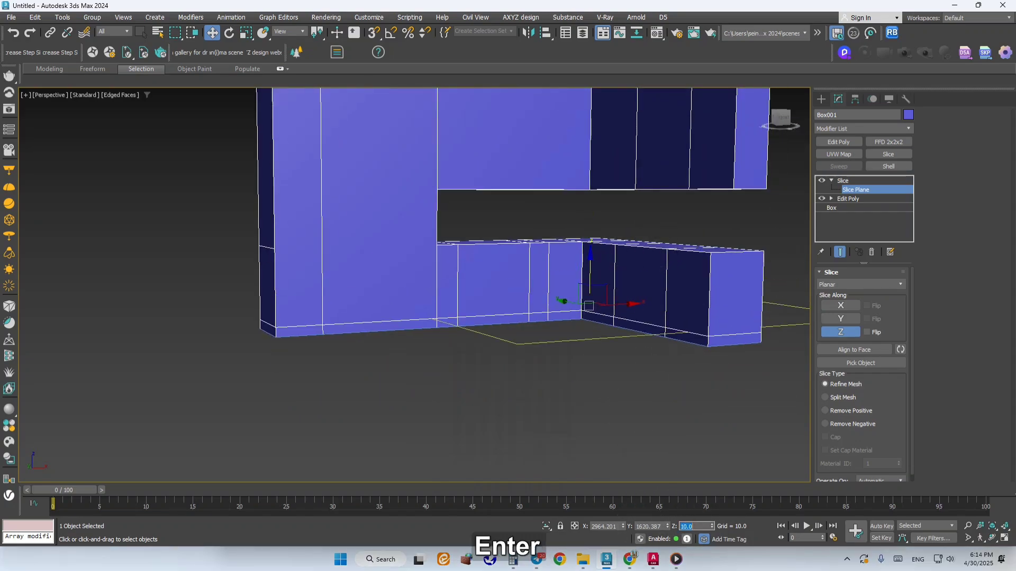
pyautogui.moveTo(639, 405); pyautogui.dragTo(627, 379, button='middle')
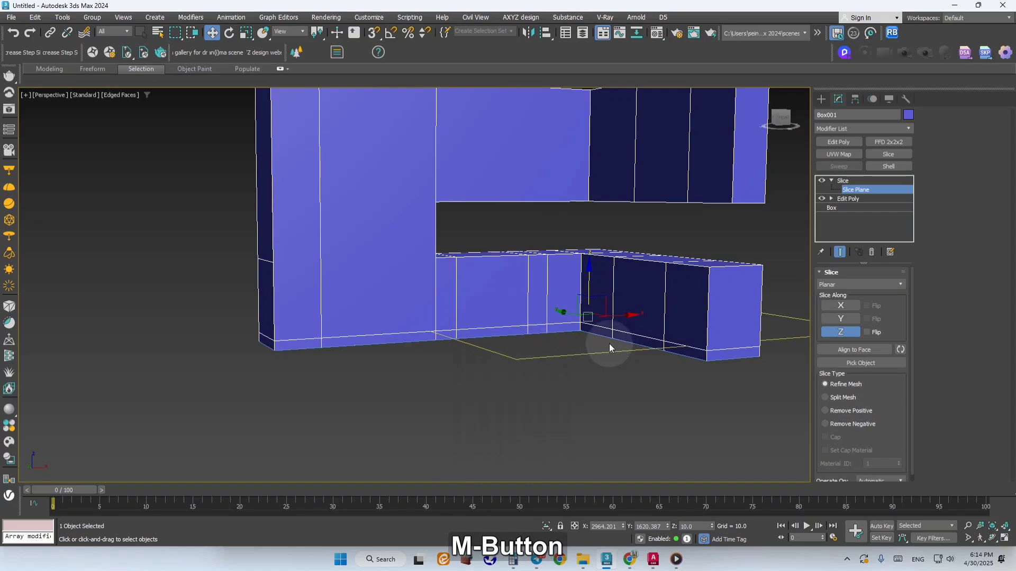
# Add a second Slice modifier and place its horizontal slice plane at Z 85, just below the countertop.
pyautogui.click(881, 179)
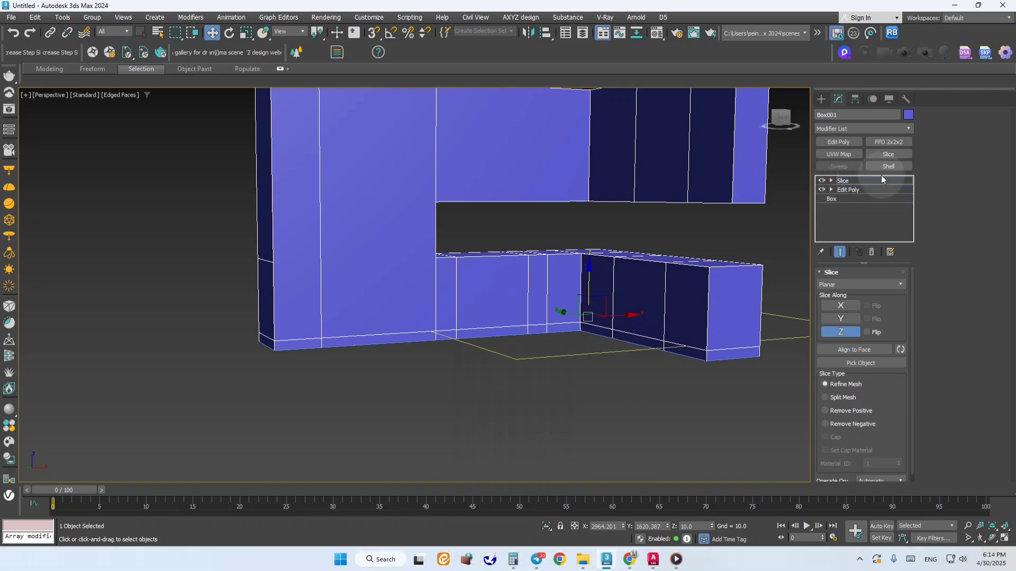
pyautogui.click(888, 154)
pyautogui.click(831, 181)
pyautogui.click(852, 190)
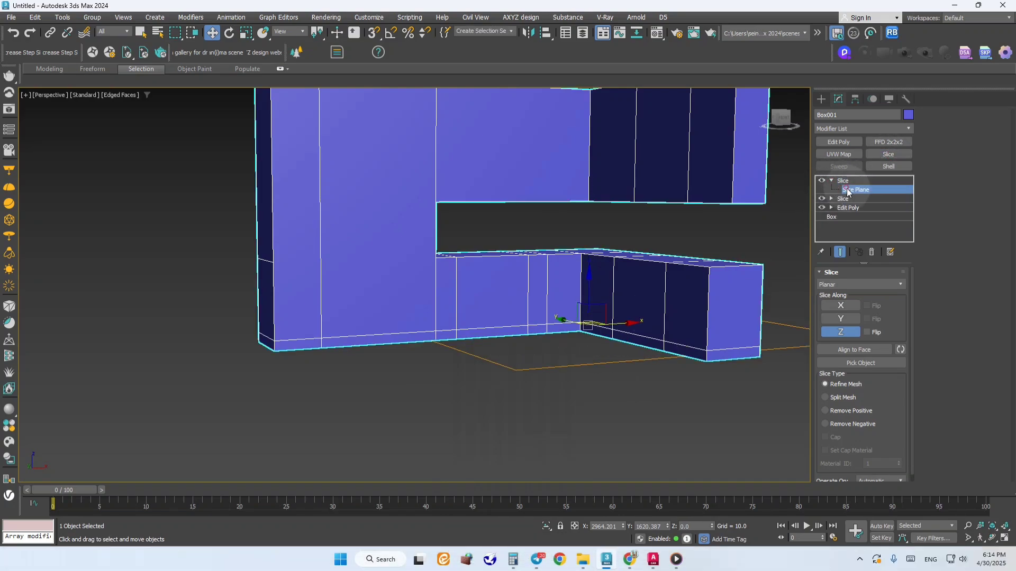
pyautogui.moveTo(590, 280); pyautogui.dragTo(598, 227)
pyautogui.moveTo(700, 528); pyautogui.dragTo(622, 530)
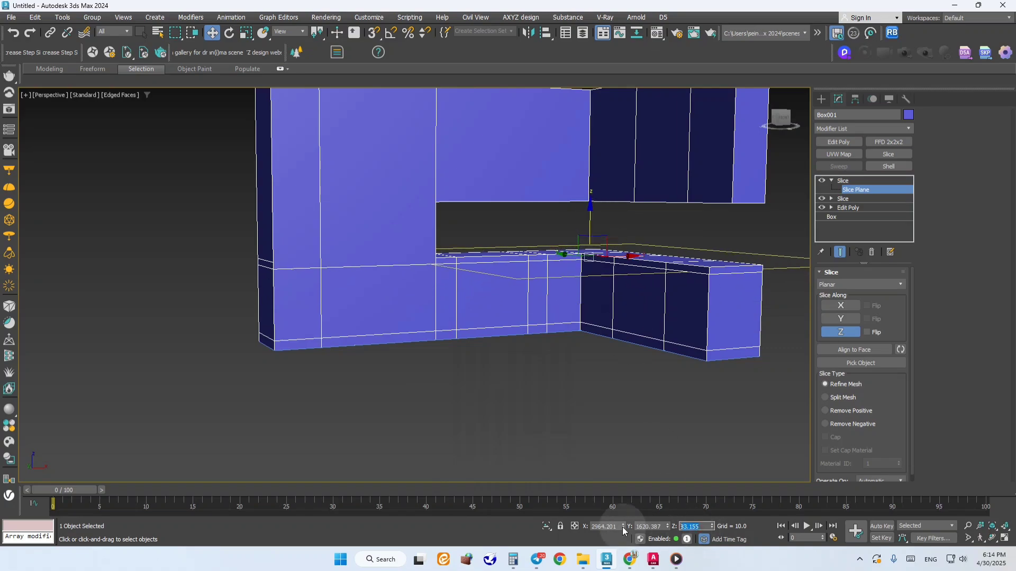
pyautogui.write('85')
pyautogui.press('Return')
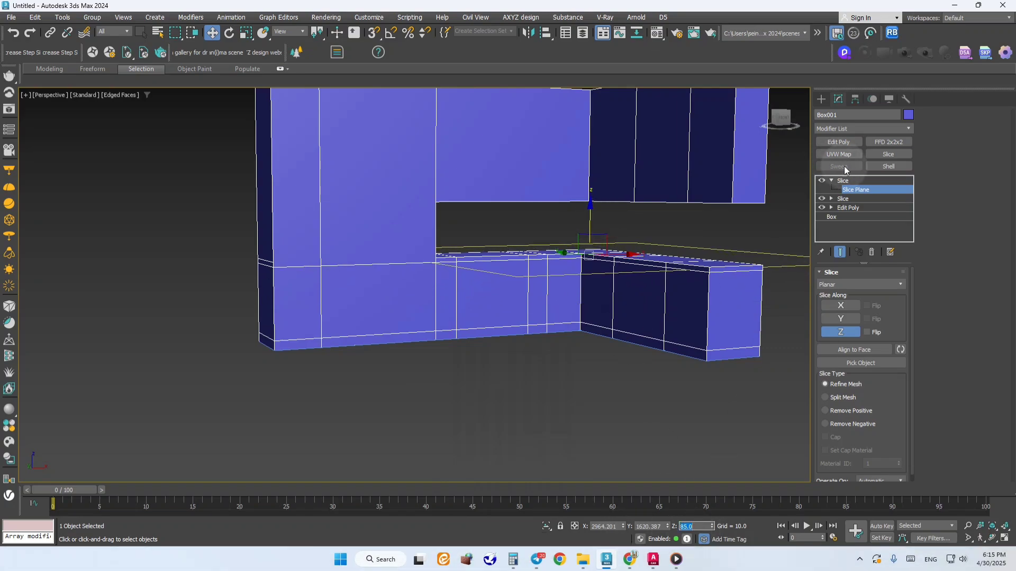
# Add a third Slice modifier and place its slice plane at Z 155, near the underside of the upper cabinets.
pyautogui.click(888, 155)
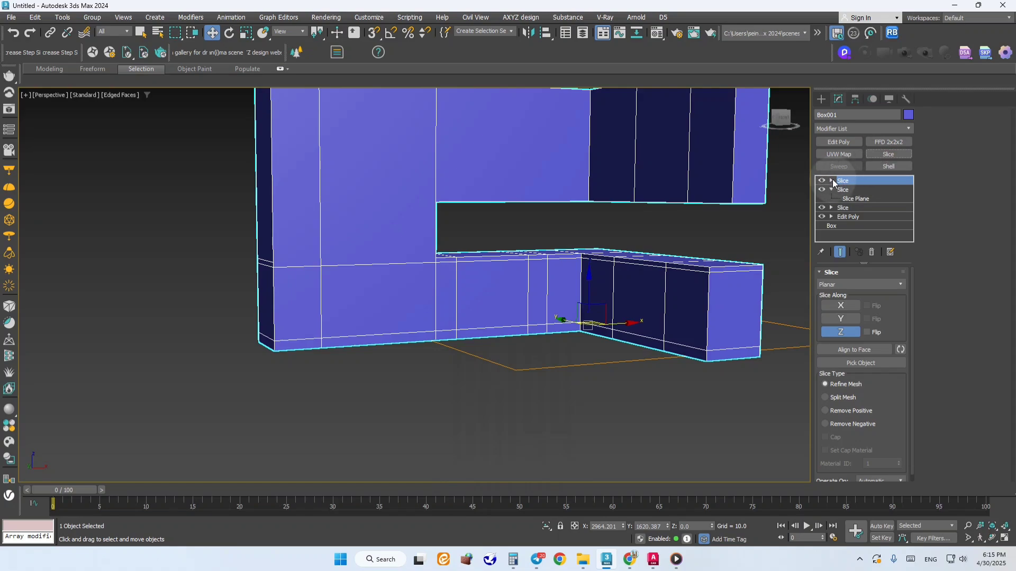
pyautogui.click(846, 190)
pyautogui.moveTo(587, 295); pyautogui.dragTo(617, 164)
pyautogui.doubleClick(695, 526)
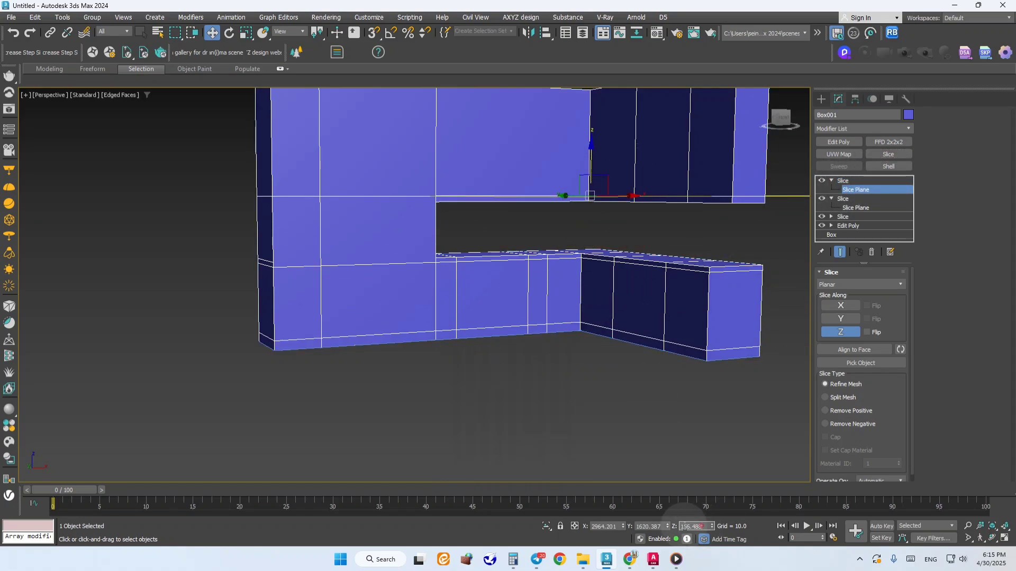
pyautogui.write('155')
pyautogui.press('Return')
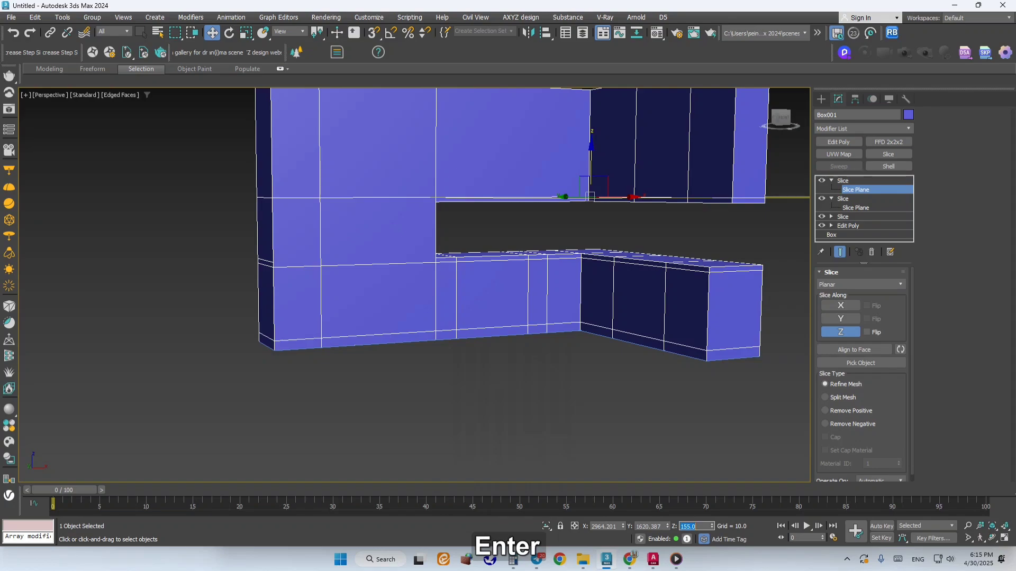
# Add a fourth Slice modifier and place its slice plane at Z 275, near the top of the upper cabinets.
pyautogui.click(882, 155)
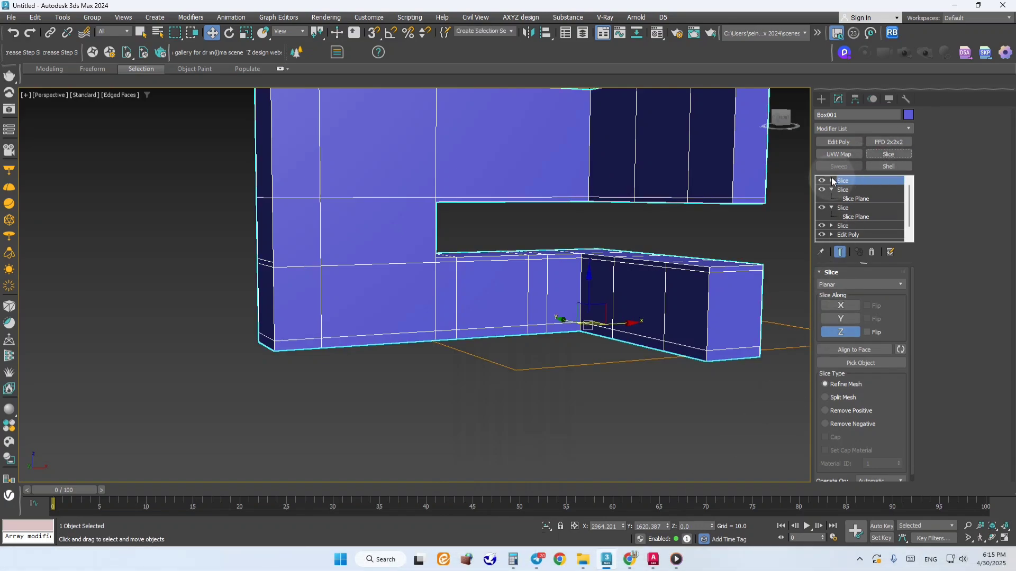
pyautogui.click(831, 181)
pyautogui.click(853, 190)
pyautogui.moveTo(720, 206); pyautogui.dragTo(722, 320, button='middle')
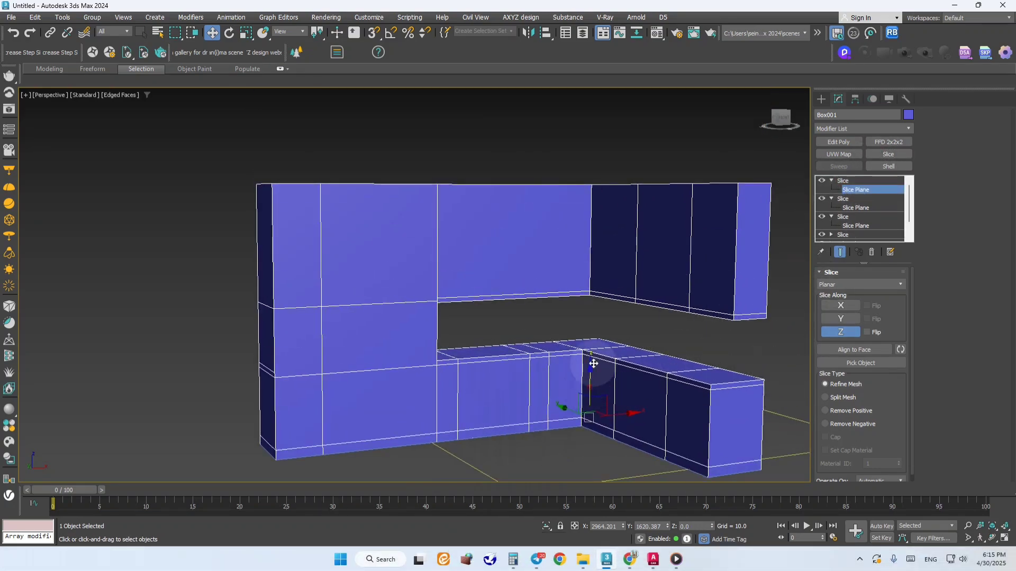
pyautogui.moveTo(594, 364); pyautogui.dragTo(675, 156)
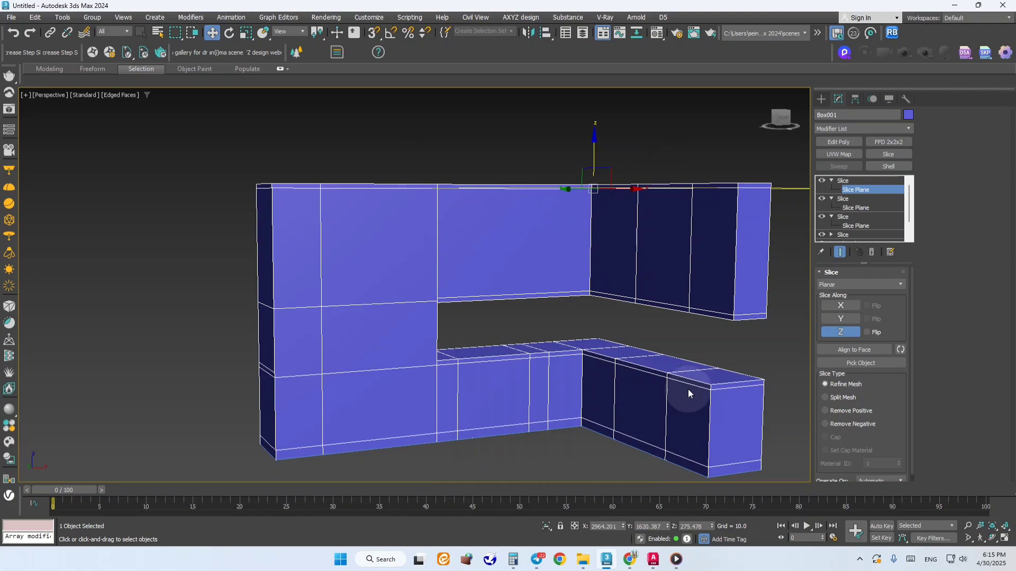
pyautogui.doubleClick(693, 527)
pyautogui.write('27')
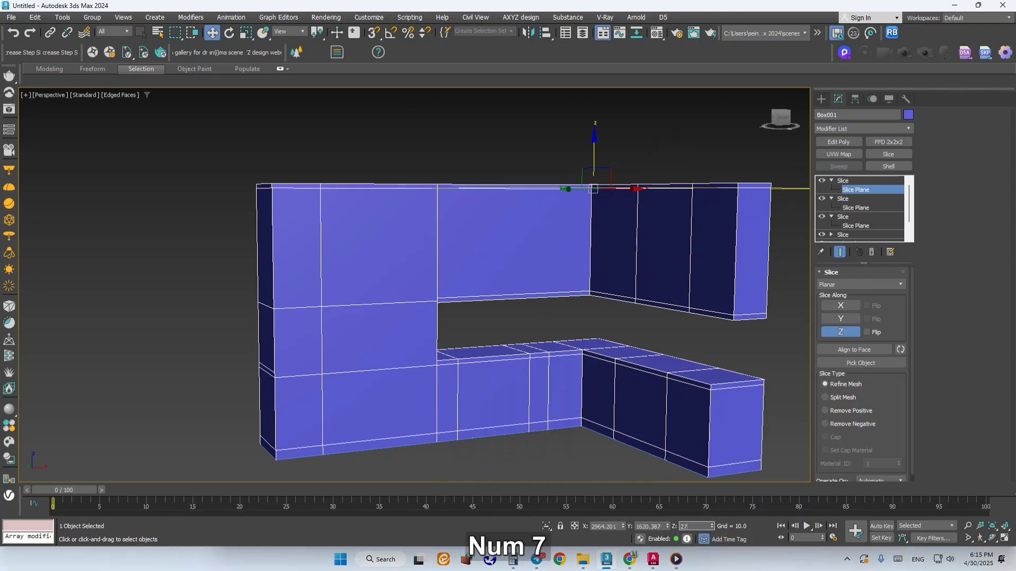
pyautogui.write('5')
pyautogui.press('Return')
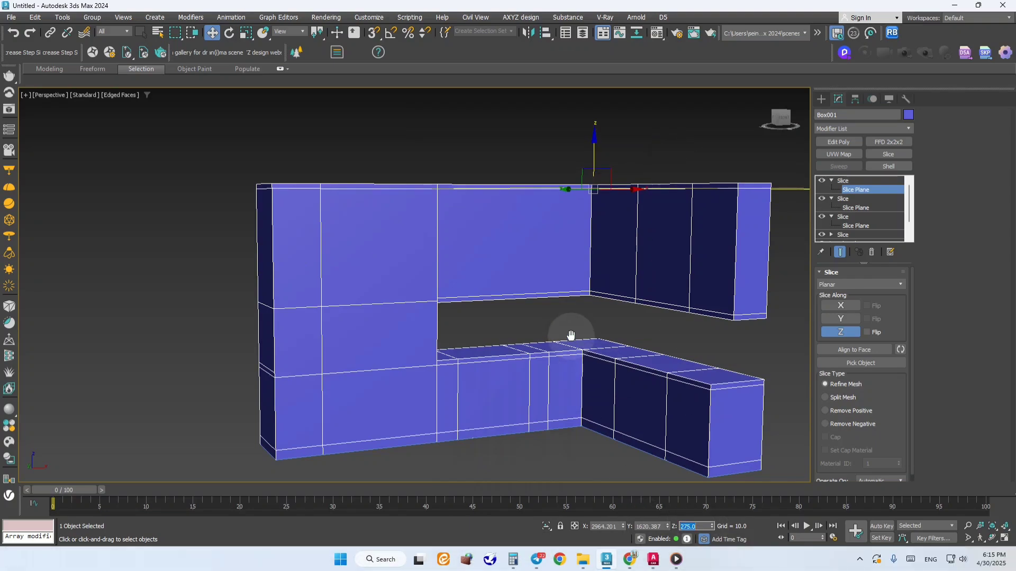
pyautogui.moveTo(576, 336); pyautogui.dragTo(583, 302, button='middle')
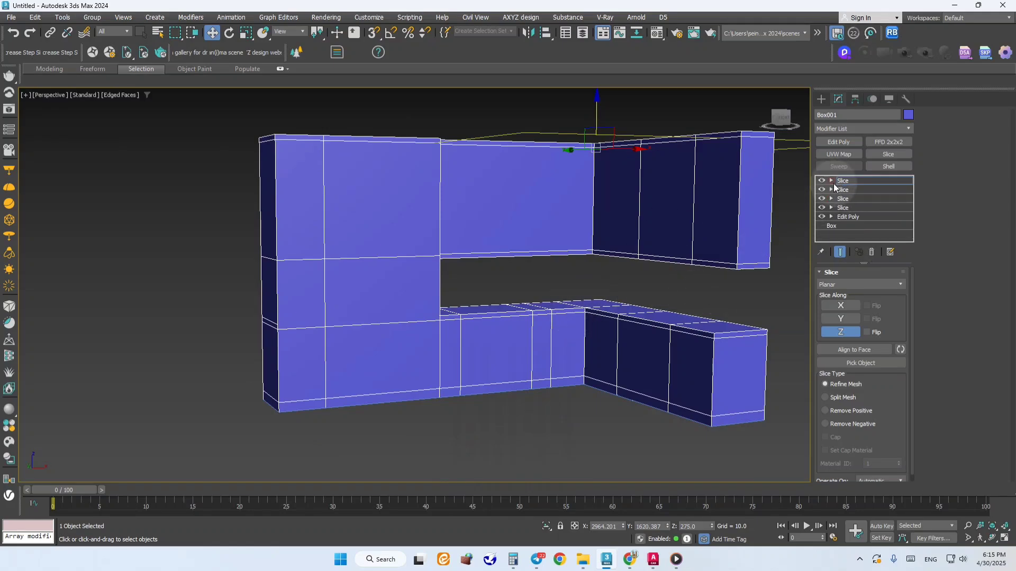
# Convert the sliced cabinet object to Editable Poly and add an Edit Poly modifier on it.
pyautogui.rightClick(556, 225)
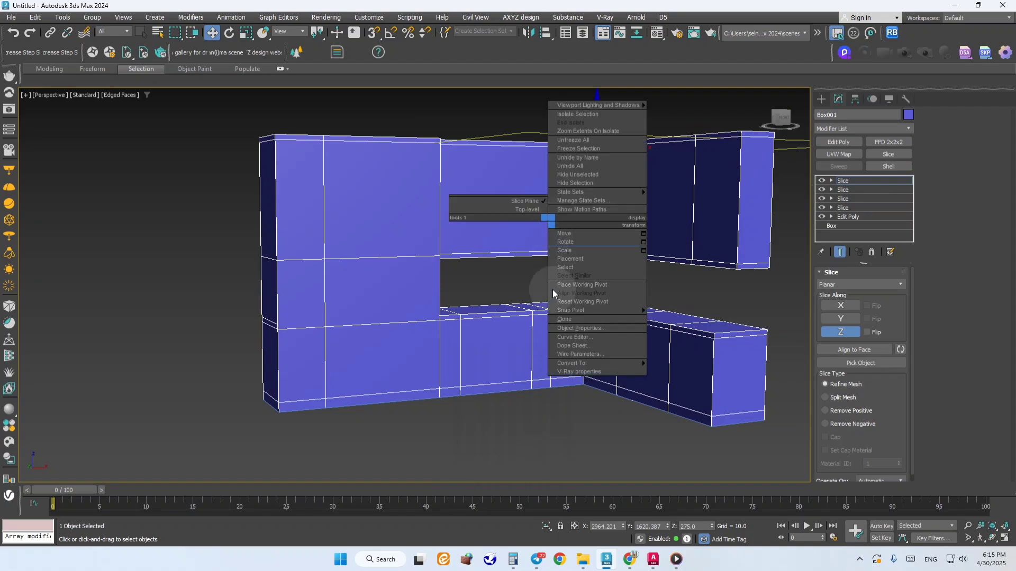
pyautogui.moveTo(624, 363)
pyautogui.click(676, 371)
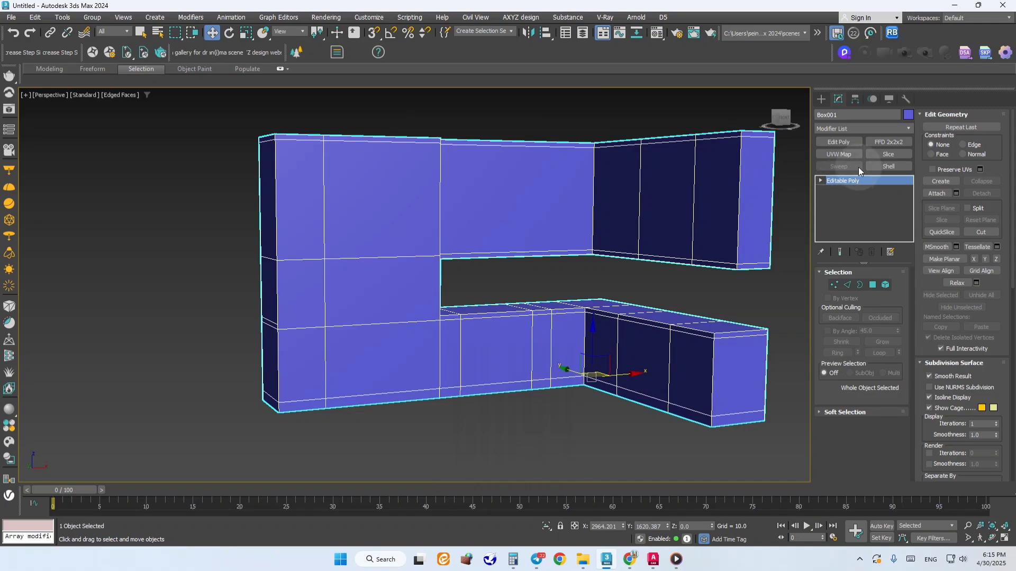
pyautogui.click(845, 142)
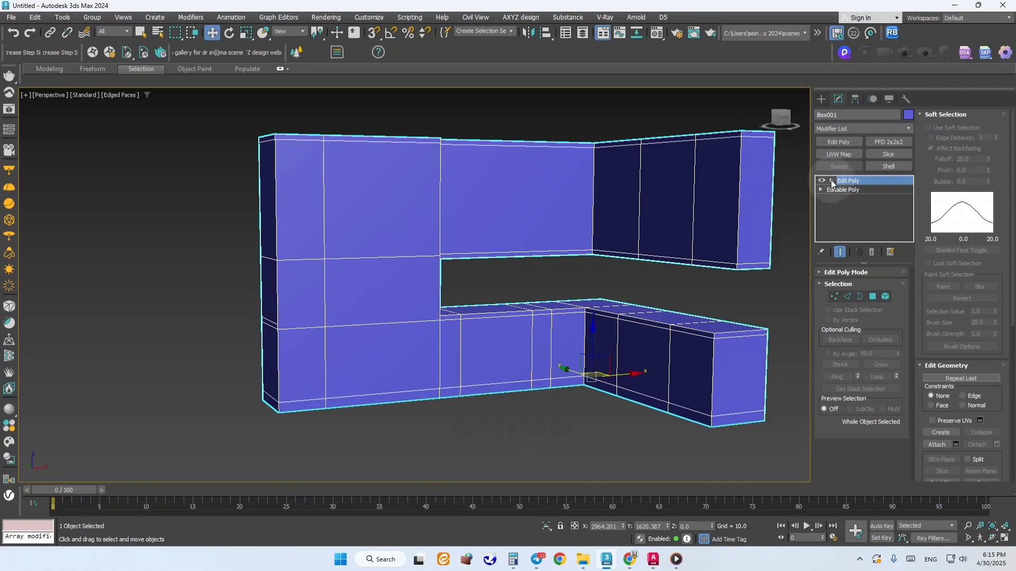
# Remove the four horizontal edges crossing the tall cabinet's front at the 85 and 155 slice heights.
pyautogui.click(848, 199)
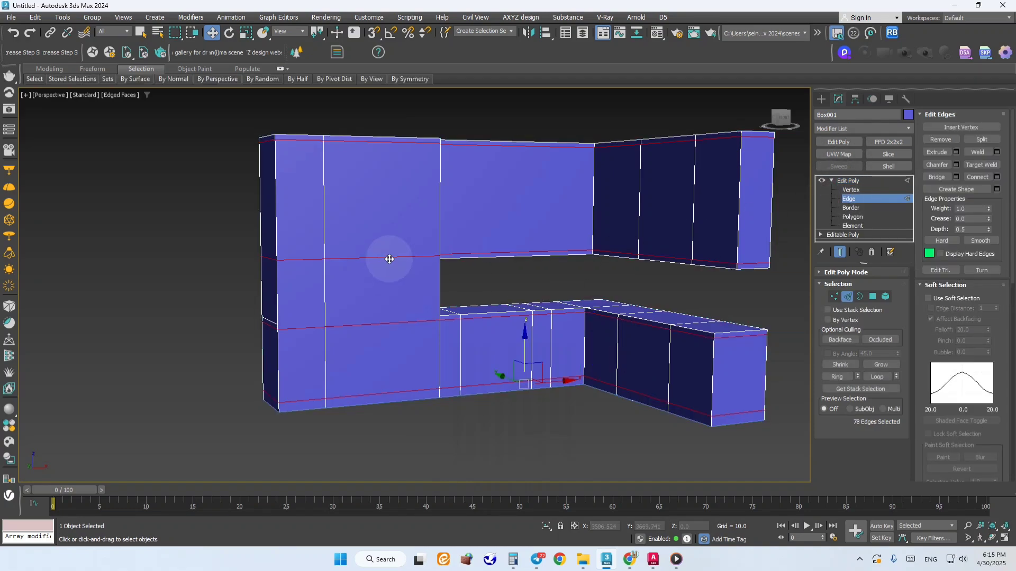
pyautogui.click(389, 259)
pyautogui.keyDown('alt'); pyautogui.moveTo(385, 255); pyautogui.dragTo(316, 258, button='middle'); pyautogui.keyUp('alt')
pyautogui.keyDown('ctrl'); pyautogui.click(316, 258); pyautogui.keyUp('ctrl')
pyautogui.keyDown('ctrl'); pyautogui.click(322, 322); pyautogui.keyUp('ctrl')
pyautogui.keyDown('ctrl'); pyautogui.click(349, 322); pyautogui.keyUp('ctrl')
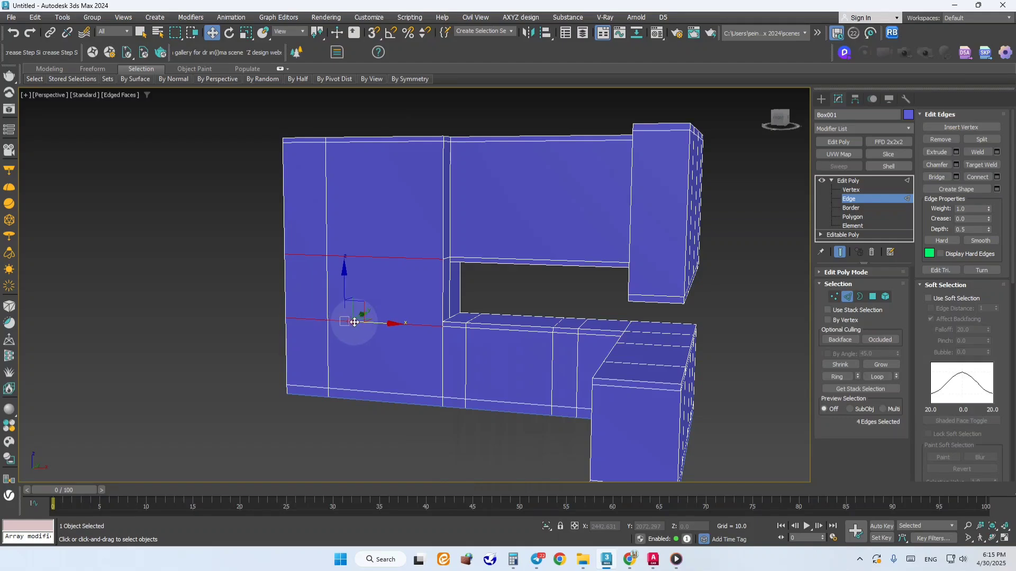
pyautogui.keyDown('alt'); pyautogui.moveTo(363, 322); pyautogui.dragTo(453, 287, button='middle'); pyautogui.keyUp('alt')
pyautogui.press('BackSpace')
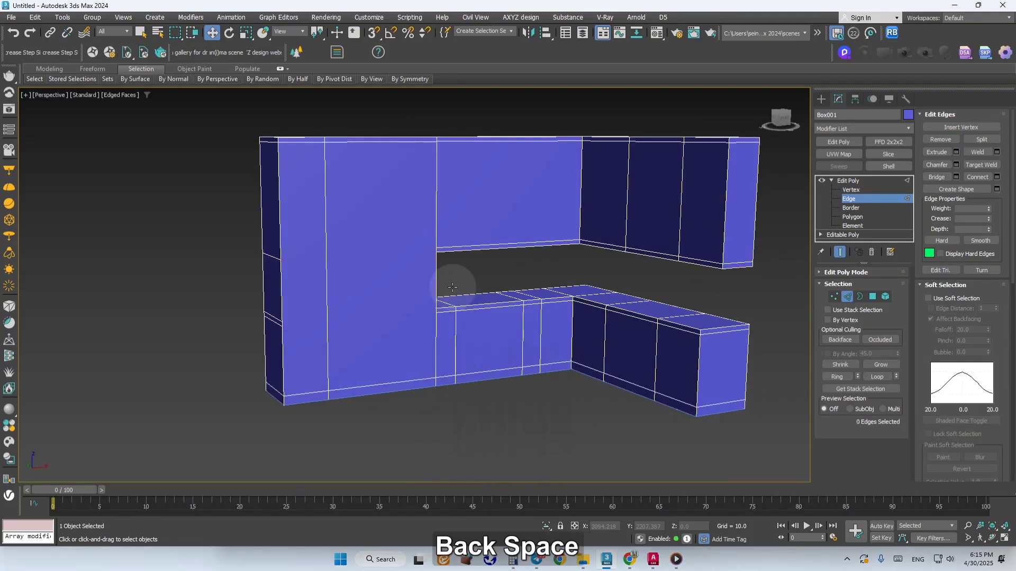
# Connect the two vertical edges of the wide base cabinet front beside the tall cabinet to divide it horizontally.
pyautogui.keyDown('alt'); pyautogui.moveTo(512, 272); pyautogui.dragTo(483, 279, button='middle'); pyautogui.keyUp('alt')
pyautogui.scroll(3, 476, 342)
pyautogui.click(477, 341)
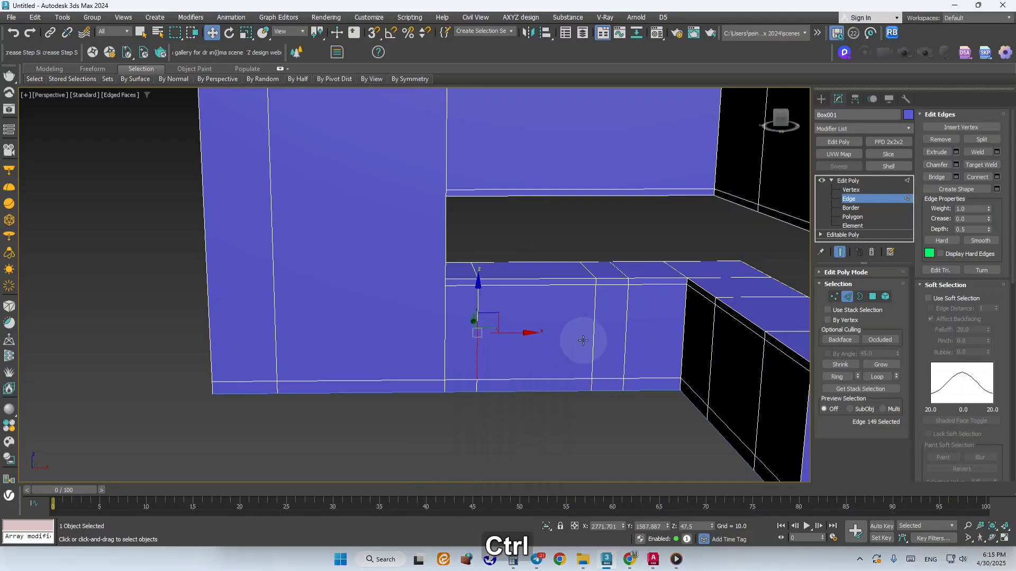
pyautogui.keyDown('ctrl'); pyautogui.click(592, 336); pyautogui.keyUp('ctrl')
pyautogui.click(976, 178)
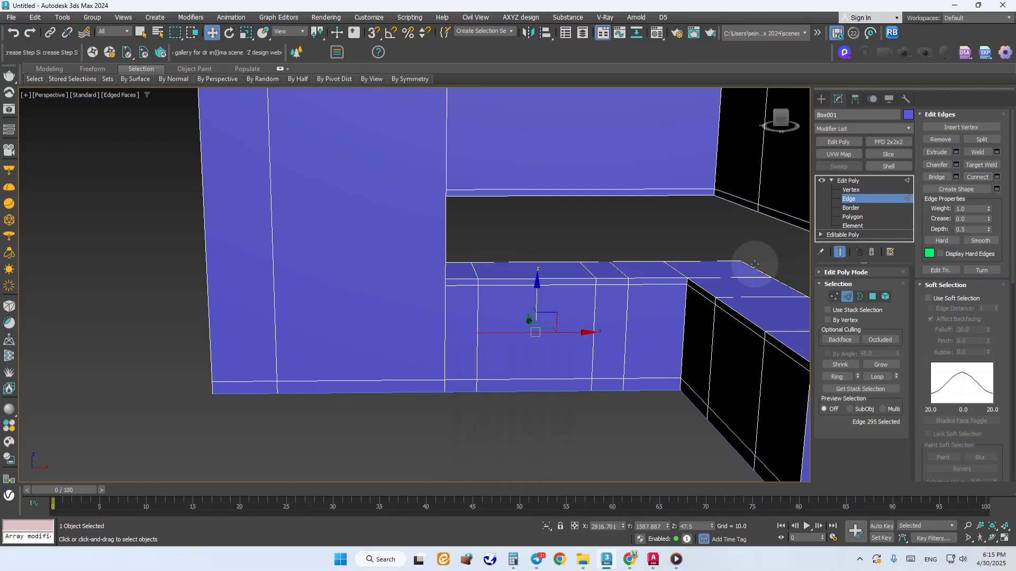
# Split the front of the middle base cabinet on the side run by connecting its upper and lower edges vertically.
pyautogui.moveTo(585, 243); pyautogui.dragTo(658, 320, button='middle')
pyautogui.scroll(-5, 563, 334)
pyautogui.scroll(3, 662, 346)
pyautogui.keyDown('ctrl'); pyautogui.click(622, 354); pyautogui.keyUp('ctrl')
pyautogui.click(596, 320)
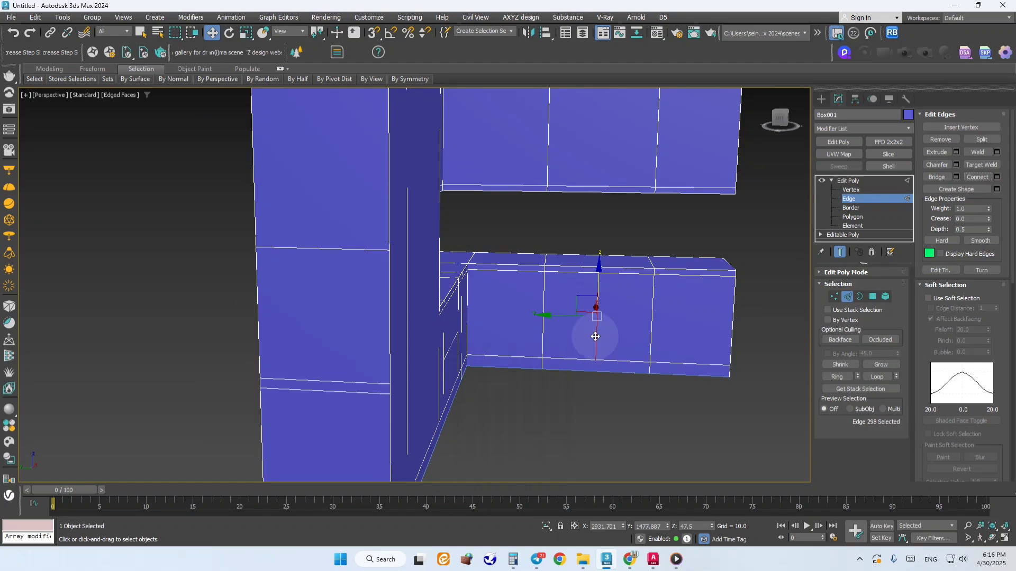
pyautogui.scroll(3, 609, 328)
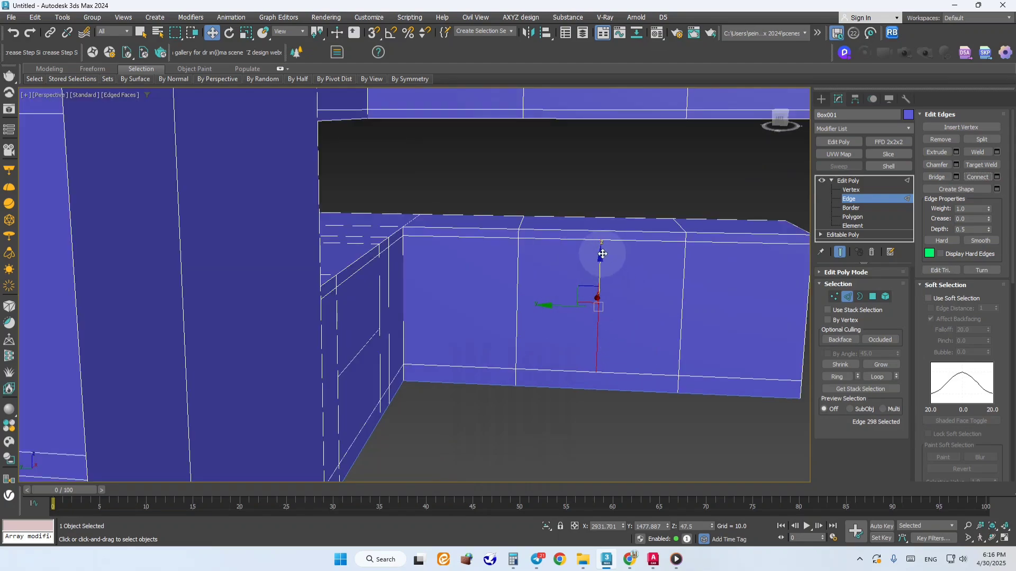
pyautogui.scroll(-5, 606, 264)
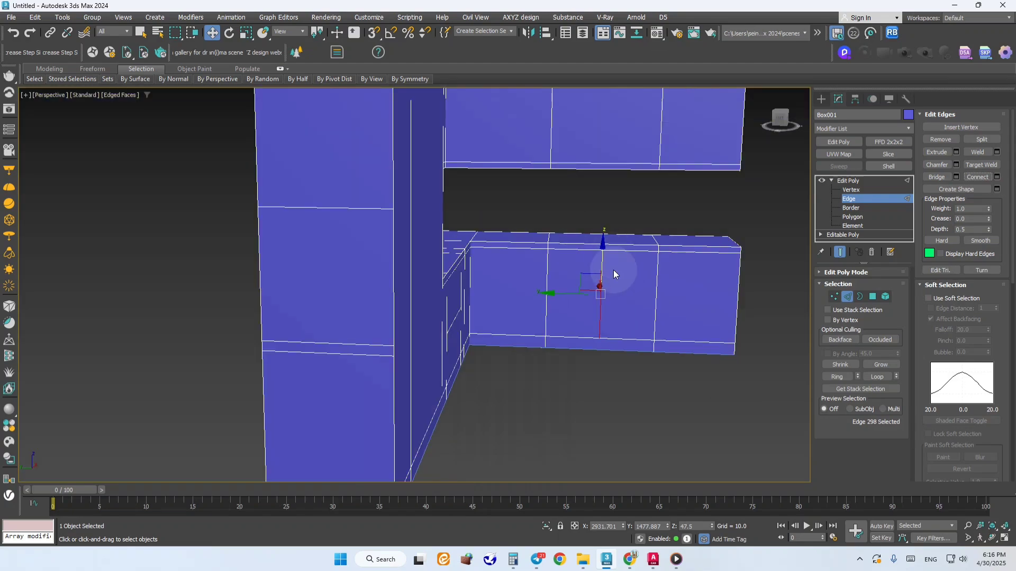
pyautogui.click(604, 366)
pyautogui.scroll(2, 685, 342)
# Connect the upper and lower front edges of the side run's end and corner base cabinets, halving each front vertically.
pyautogui.click(690, 341)
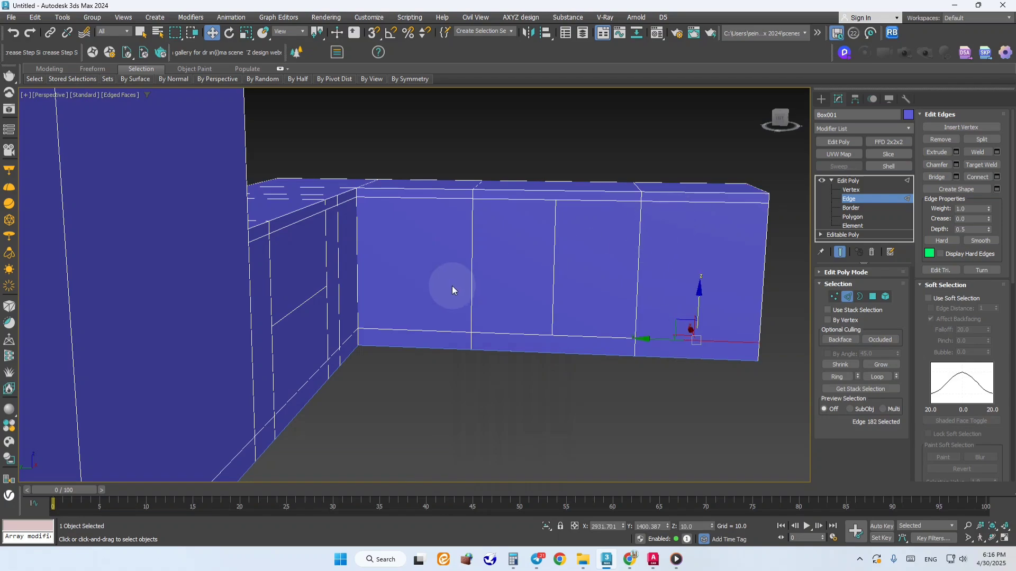
pyautogui.keyDown('ctrl'); pyautogui.click(710, 202); pyautogui.keyUp('ctrl')
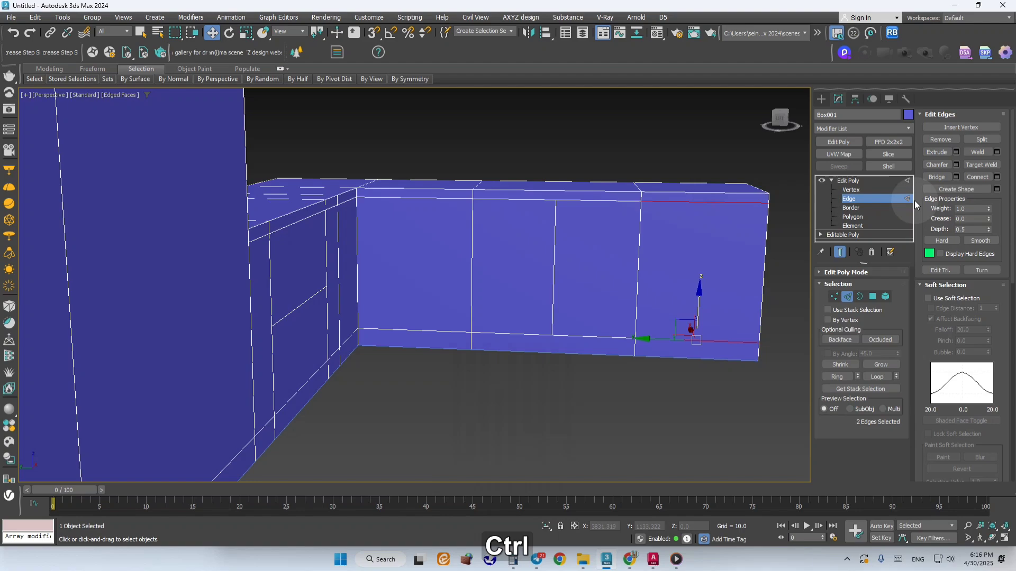
pyautogui.click(973, 178)
pyautogui.click(411, 194)
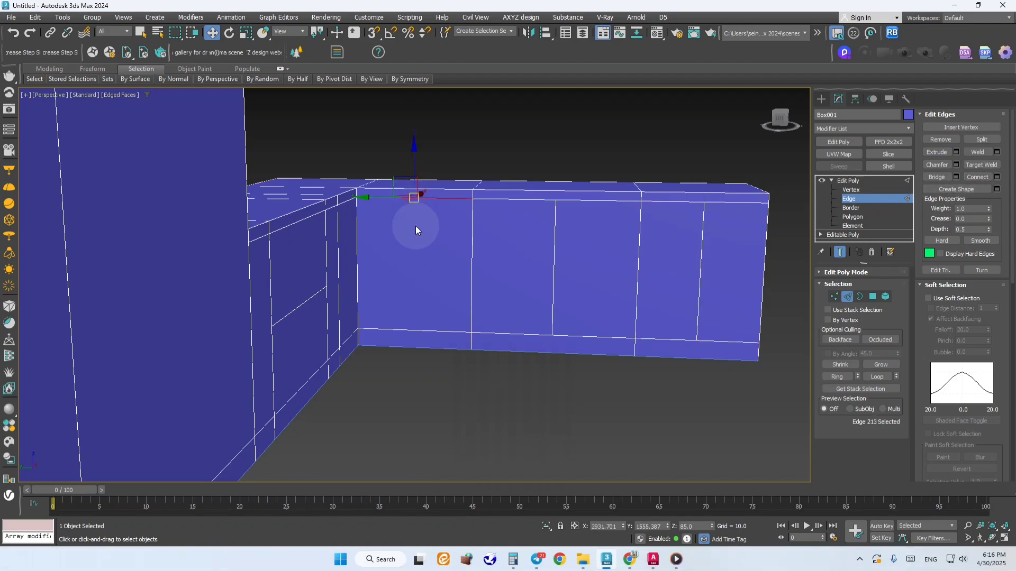
pyautogui.click(980, 177)
pyautogui.moveTo(604, 279); pyautogui.dragTo(620, 263, button='middle')
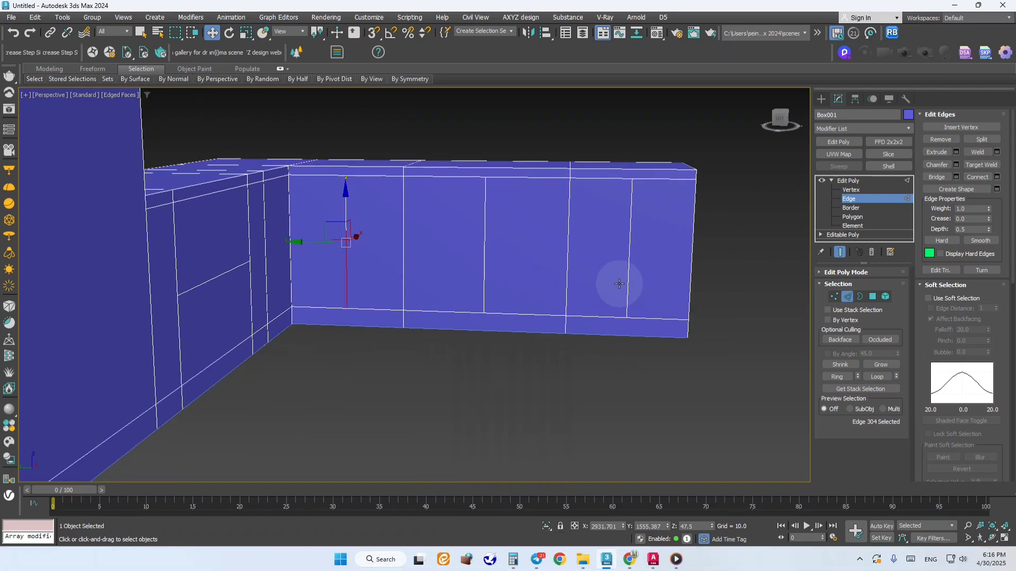
pyautogui.click(626, 280)
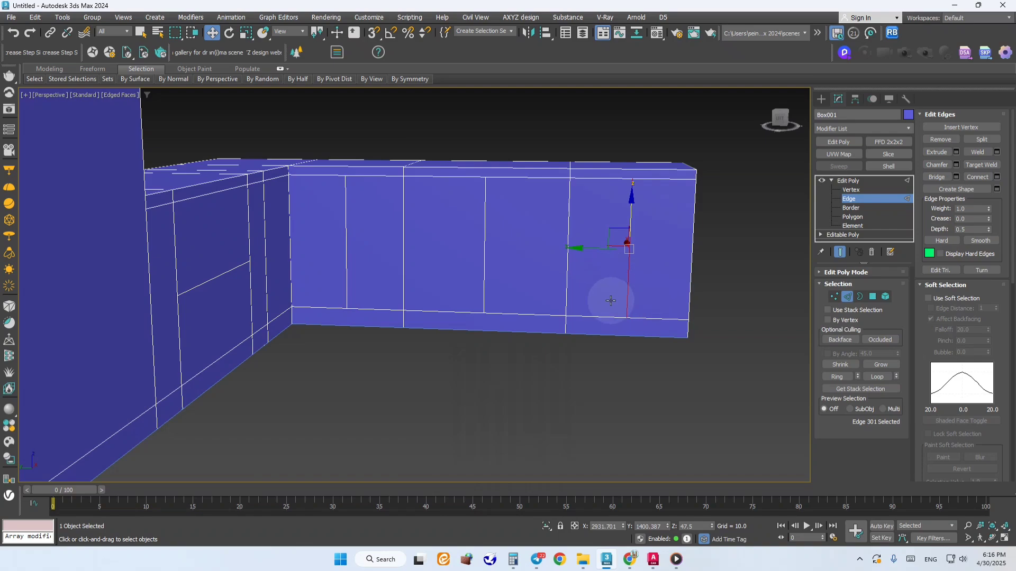
# Select the end base cabinet's two door polygons together with the plinth polygon beneath them.
pyautogui.click(625, 327)
pyautogui.click(872, 297)
pyautogui.click(635, 331)
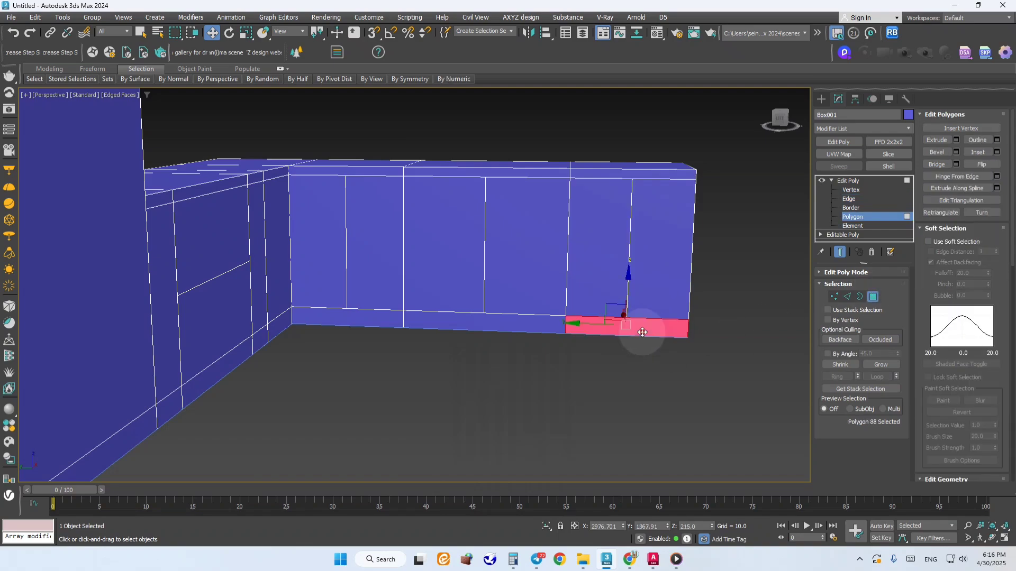
pyautogui.keyDown('alt'); pyautogui.moveTo(615, 315); pyautogui.dragTo(617, 303, button='middle'); pyautogui.keyUp('alt')
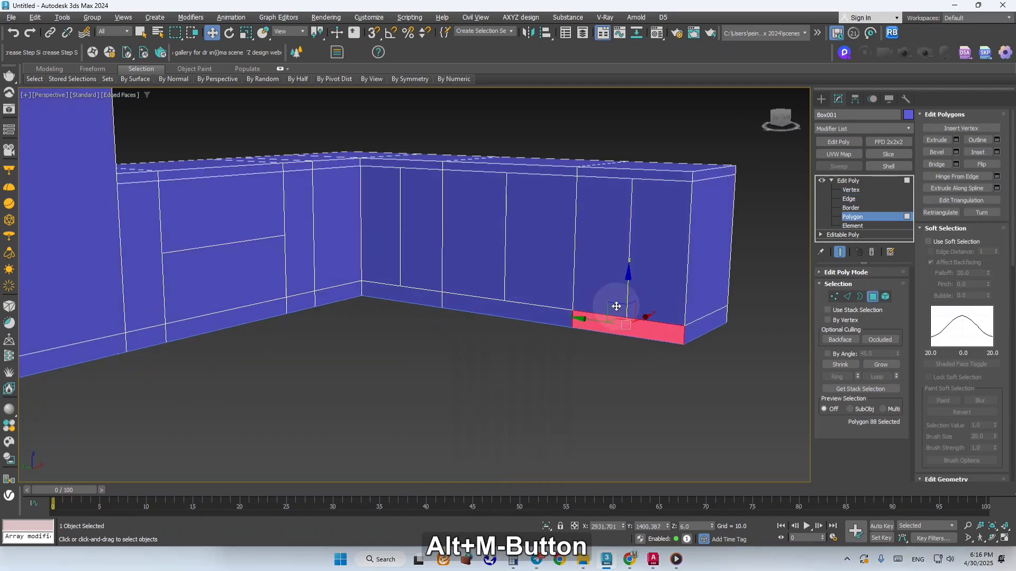
pyautogui.keyDown('ctrl'); pyautogui.click(643, 282); pyautogui.keyUp('ctrl')
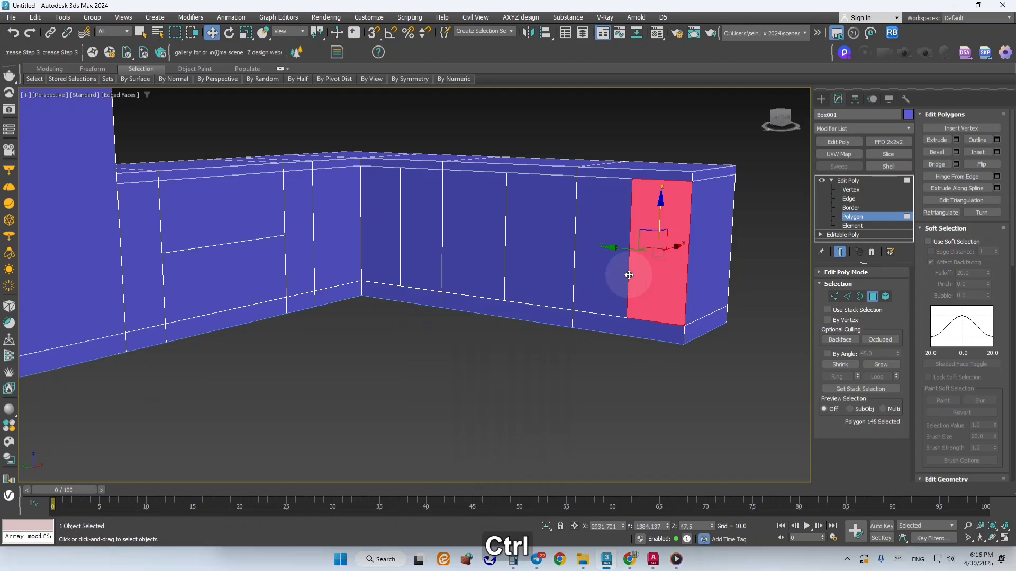
pyautogui.keyDown('ctrl'); pyautogui.click(617, 288); pyautogui.keyUp('ctrl')
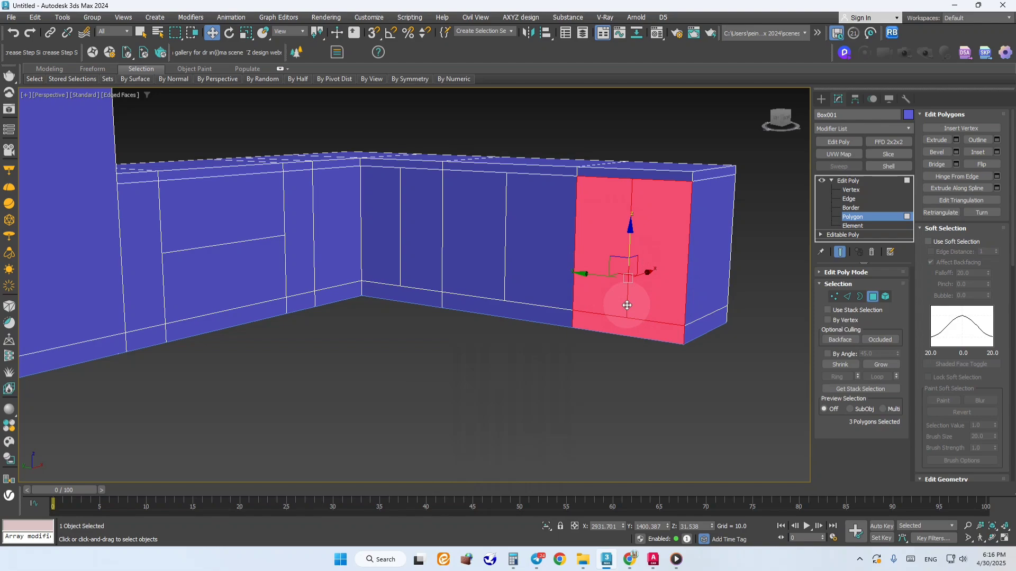
# Connect the two vertical edges of the side run's middle wall cabinet with two segments, dividing its front horizontally into three.
pyautogui.scroll(-5, 582, 299)
pyautogui.keyDown('alt'); pyautogui.moveTo(498, 290); pyautogui.dragTo(540, 249, button='middle'); pyautogui.keyUp('alt')
pyautogui.scroll(-4, 483, 286)
pyautogui.click(611, 297)
pyautogui.click(847, 296)
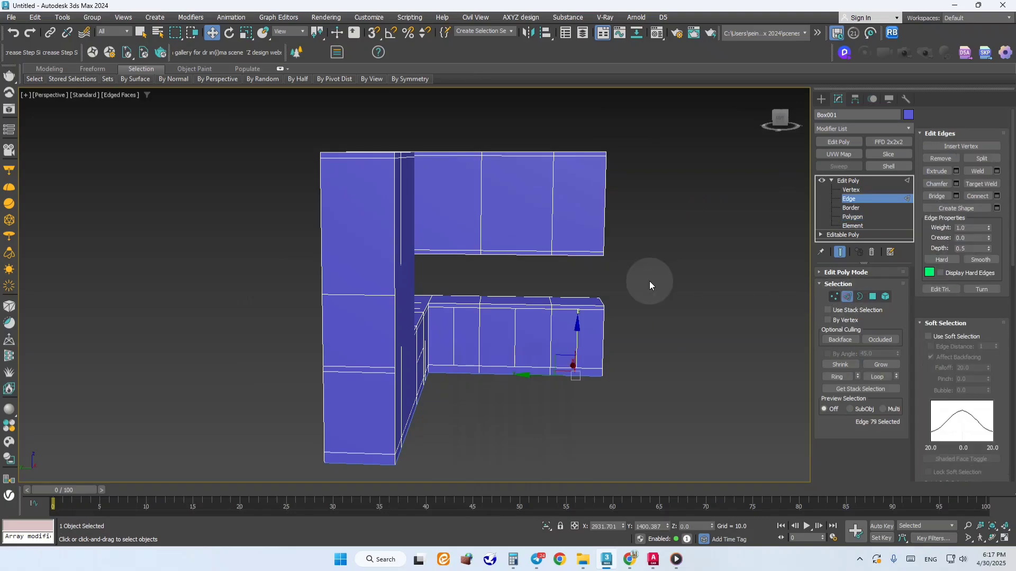
pyautogui.click(481, 227)
pyautogui.keyDown('ctrl'); pyautogui.click(551, 218); pyautogui.keyUp('ctrl')
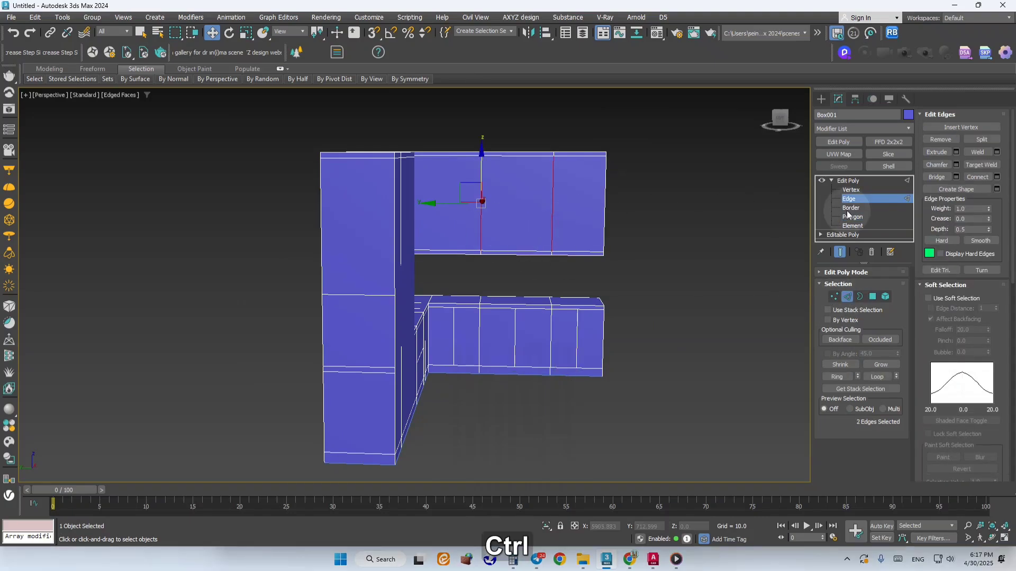
pyautogui.click(977, 177)
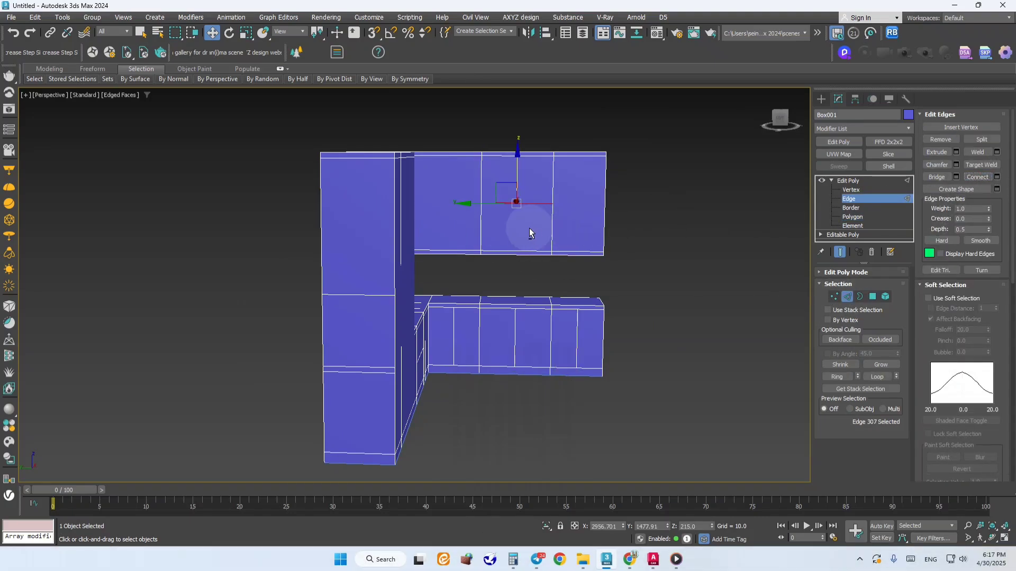
pyautogui.keyDown('alt'); pyautogui.moveTo(529, 228); pyautogui.dragTo(500, 222, button='middle'); pyautogui.keyUp('alt')
pyautogui.scroll(3, 530, 214)
pyautogui.hotkey('ctrl', 'z')
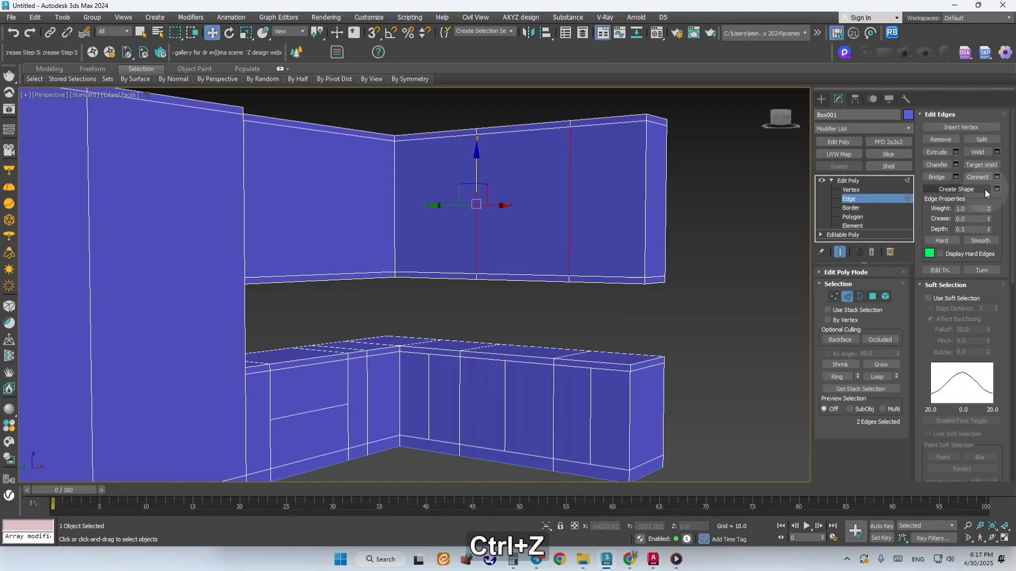
pyautogui.click(997, 177)
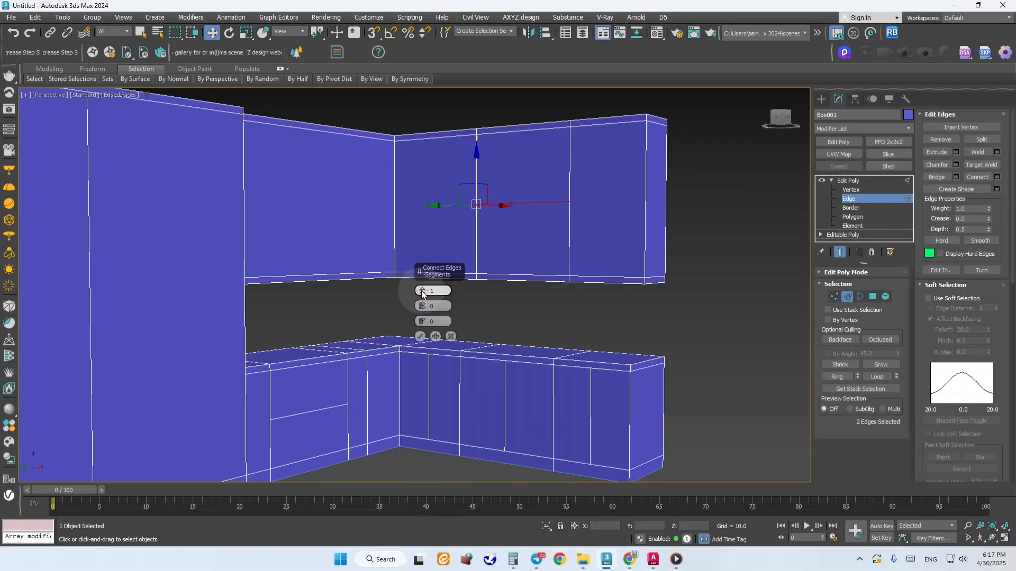
pyautogui.click(420, 337)
# Try splitting the corner wall cabinet's front vertically by connecting its lower and upper edges with one segment, and undo it.
pyautogui.keyDown('alt'); pyautogui.moveTo(419, 338); pyautogui.dragTo(553, 304, button='middle'); pyautogui.keyUp('alt')
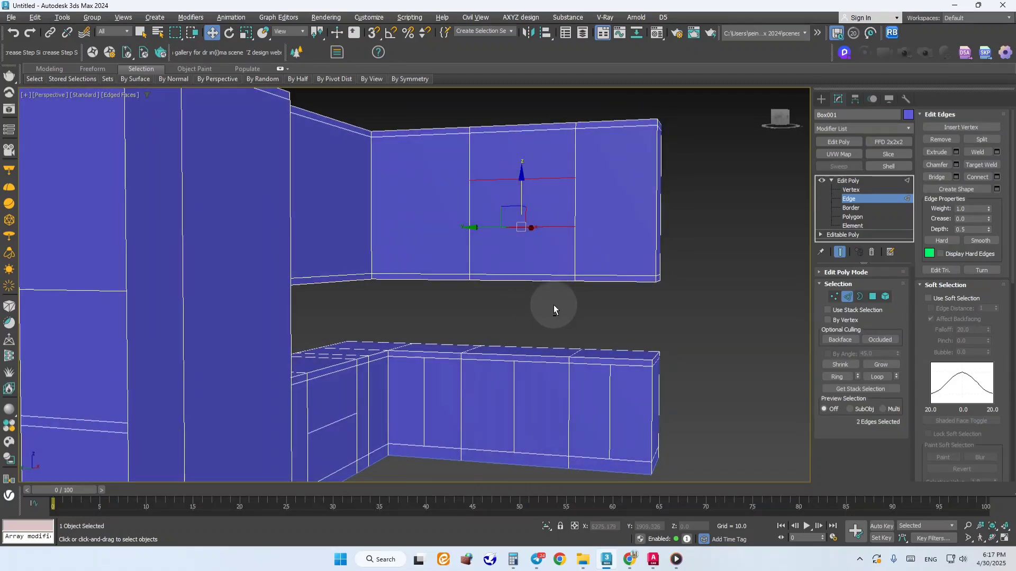
pyautogui.click(575, 253)
pyautogui.scroll(-3, 582, 262)
pyautogui.keyDown('alt'); pyautogui.moveTo(588, 268); pyautogui.dragTo(612, 283, button='middle'); pyautogui.keyUp('alt')
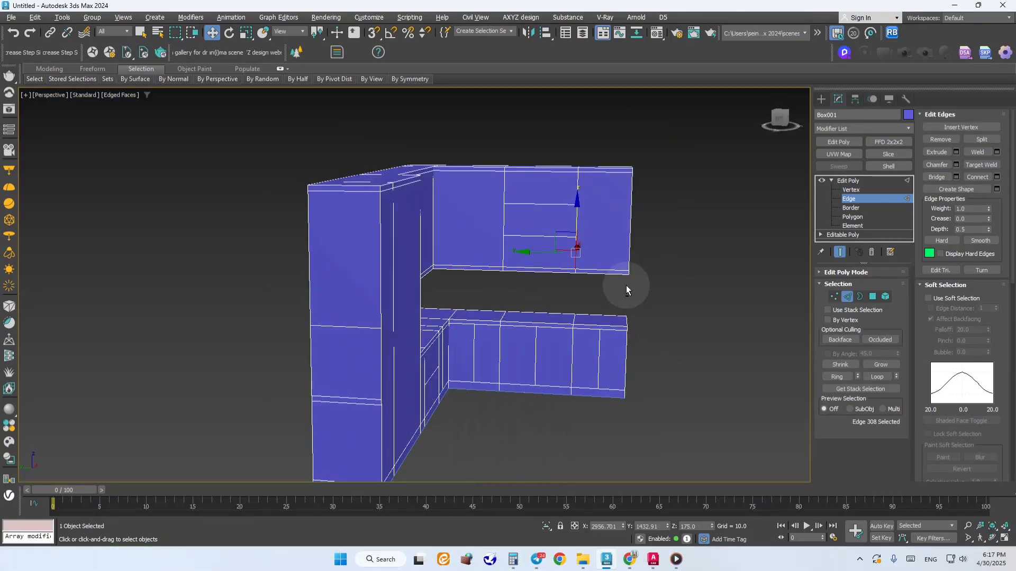
pyautogui.scroll(2, 605, 248)
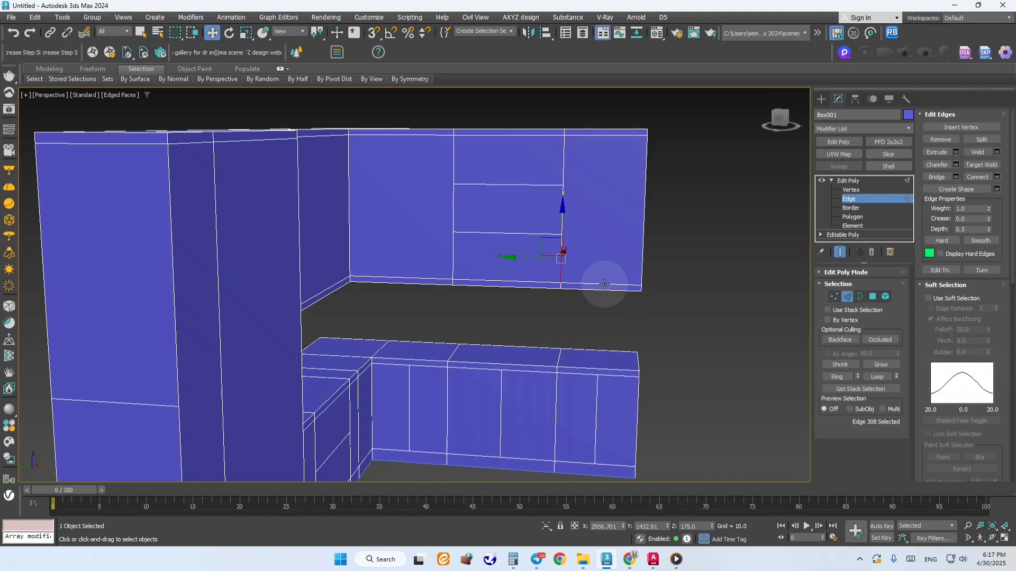
pyautogui.click(415, 279)
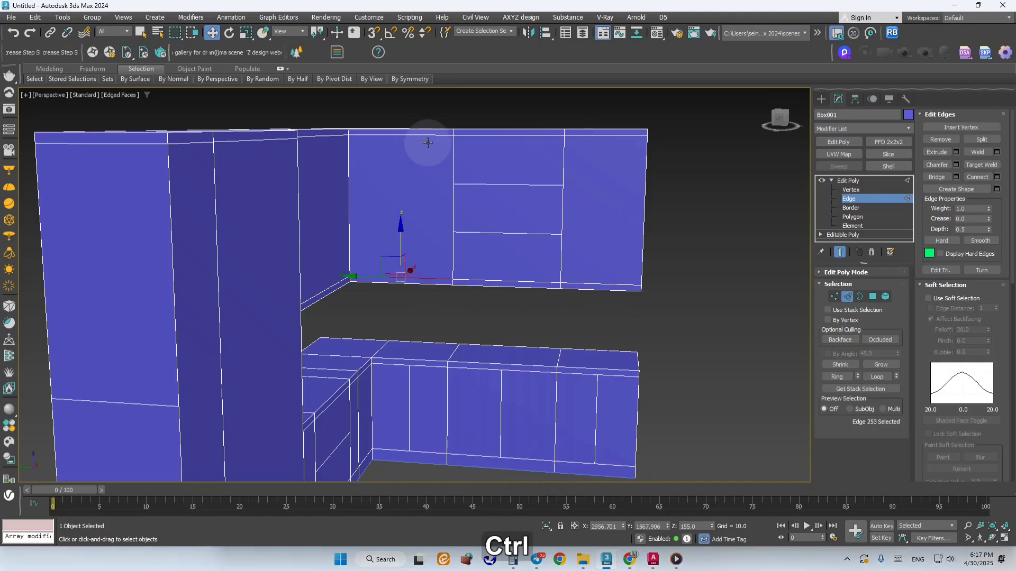
pyautogui.keyDown('ctrl'); pyautogui.click(428, 138); pyautogui.keyUp('ctrl')
pyautogui.click(997, 177)
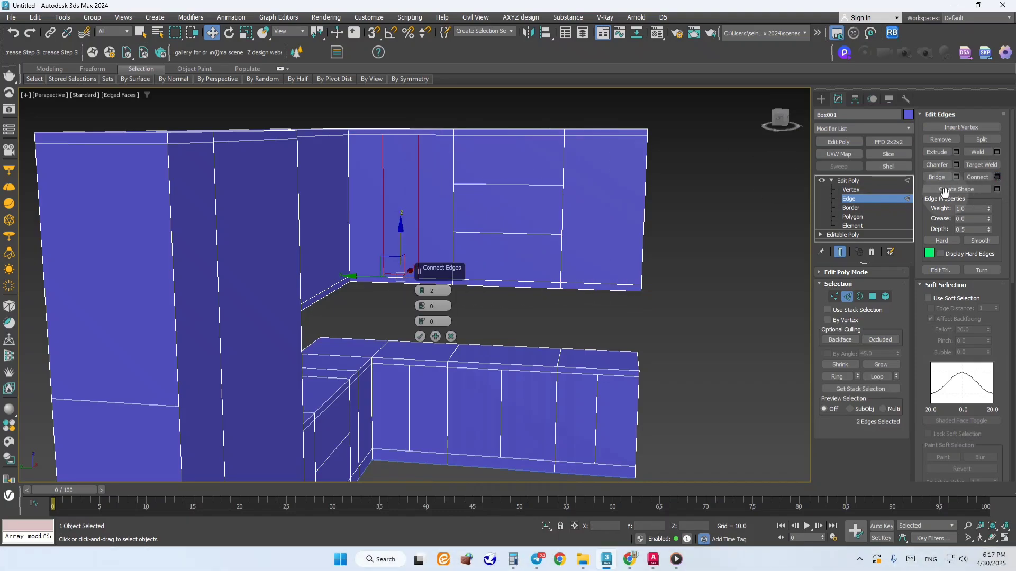
pyautogui.click(420, 337)
pyautogui.keyDown('alt'); pyautogui.moveTo(470, 332); pyautogui.dragTo(551, 290, button='middle'); pyautogui.keyUp('alt')
pyautogui.scroll(-5, 546, 294)
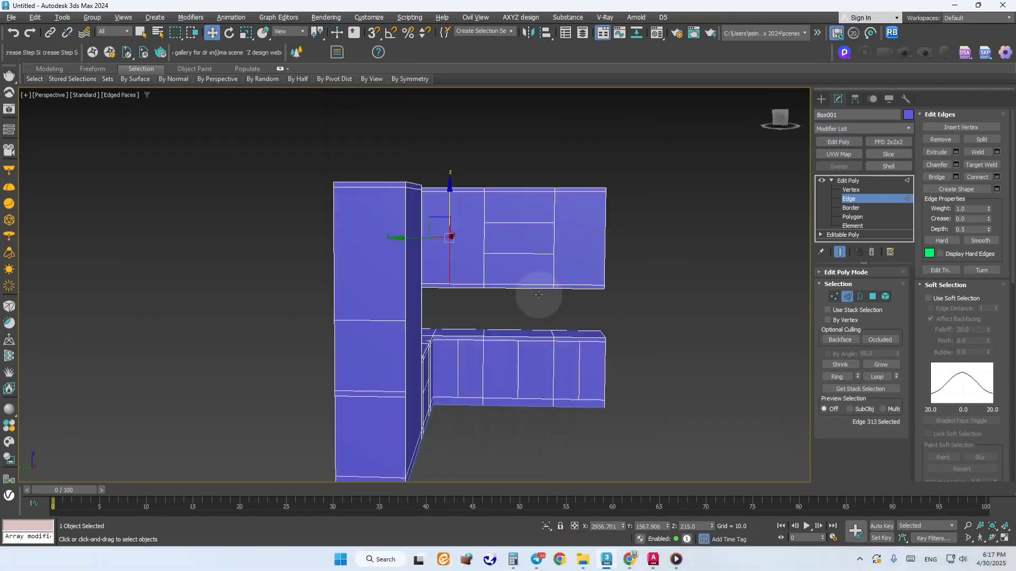
pyautogui.keyDown('alt'); pyautogui.moveTo(538, 231); pyautogui.dragTo(586, 284, button='middle'); pyautogui.keyUp('alt')
pyautogui.hotkey('ctrl', 'z')
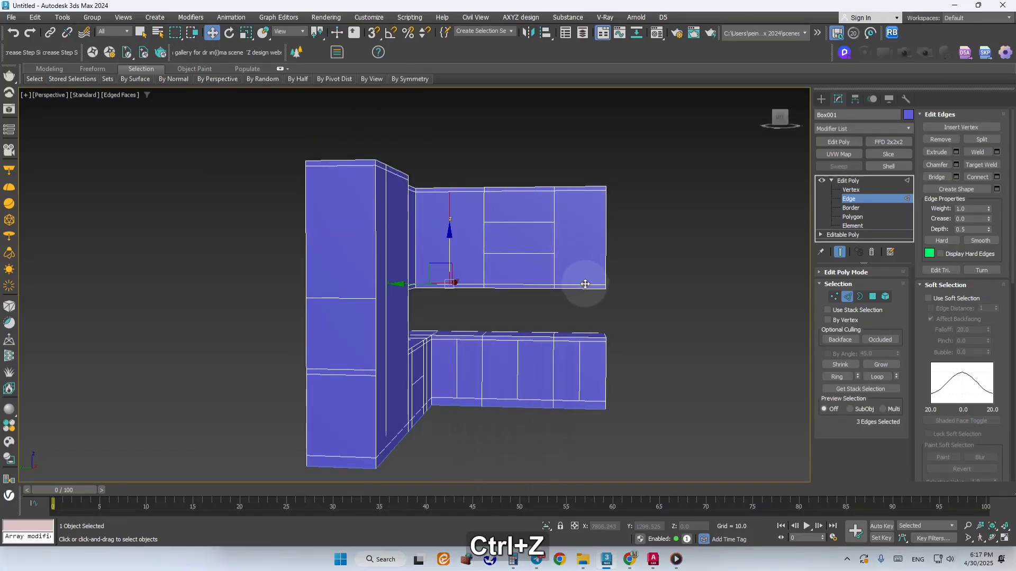
# Connect the lower and upper front edges of the side run's end wall cabinet with one segment, halving it vertically.
pyautogui.click(585, 285)
pyautogui.keyDown('ctrl'); pyautogui.click(592, 191); pyautogui.keyUp('ctrl')
pyautogui.click(977, 178)
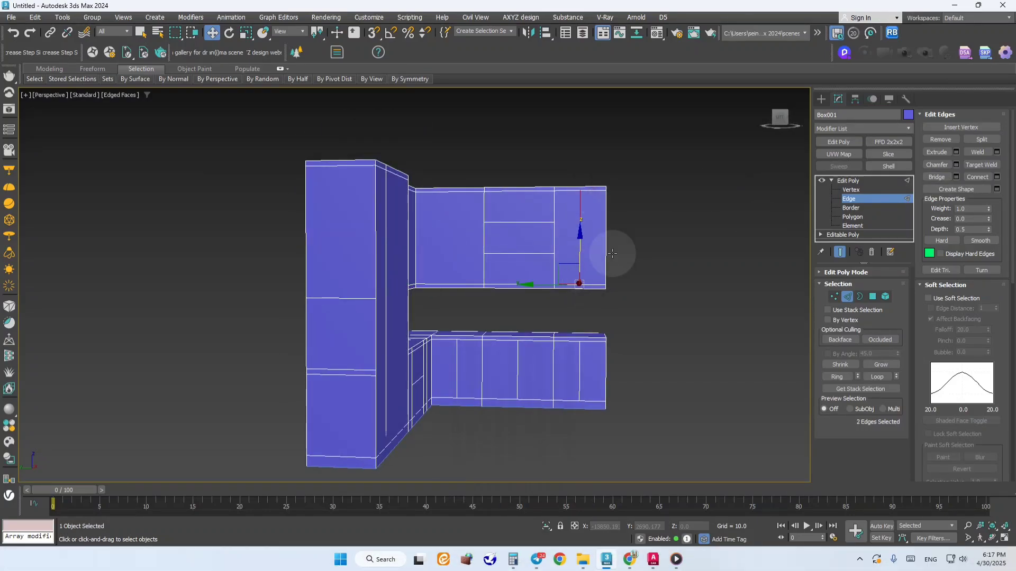
pyautogui.scroll(3, 439, 274)
pyautogui.click(664, 287)
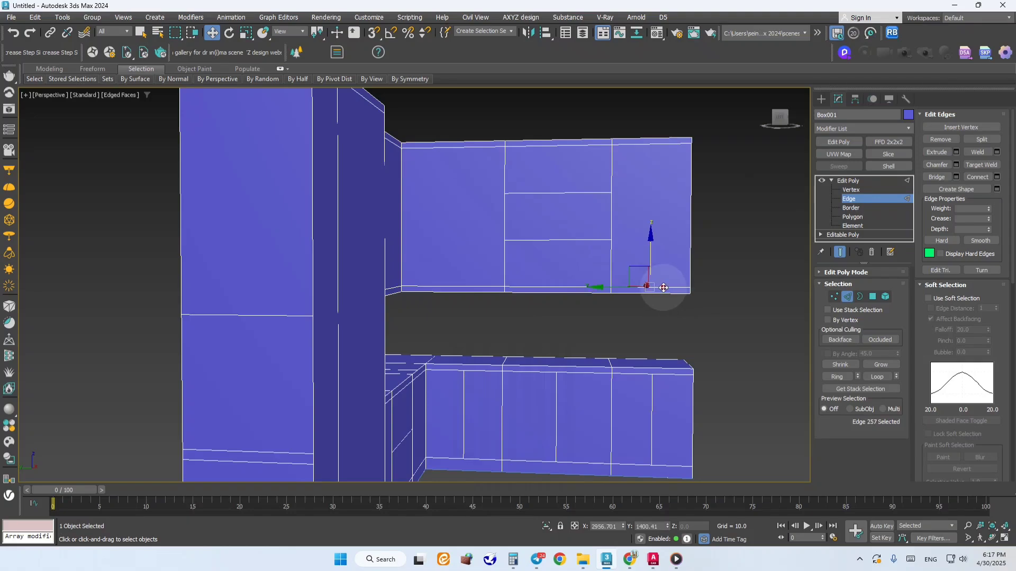
pyautogui.keyDown('ctrl'); pyautogui.click(672, 142); pyautogui.keyUp('ctrl')
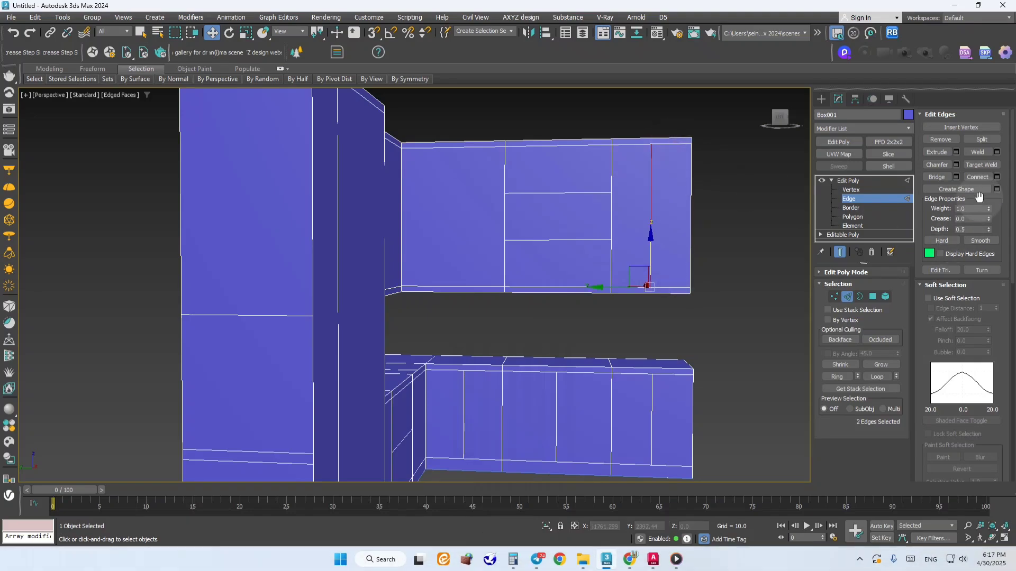
pyautogui.click(996, 178)
pyautogui.click(421, 335)
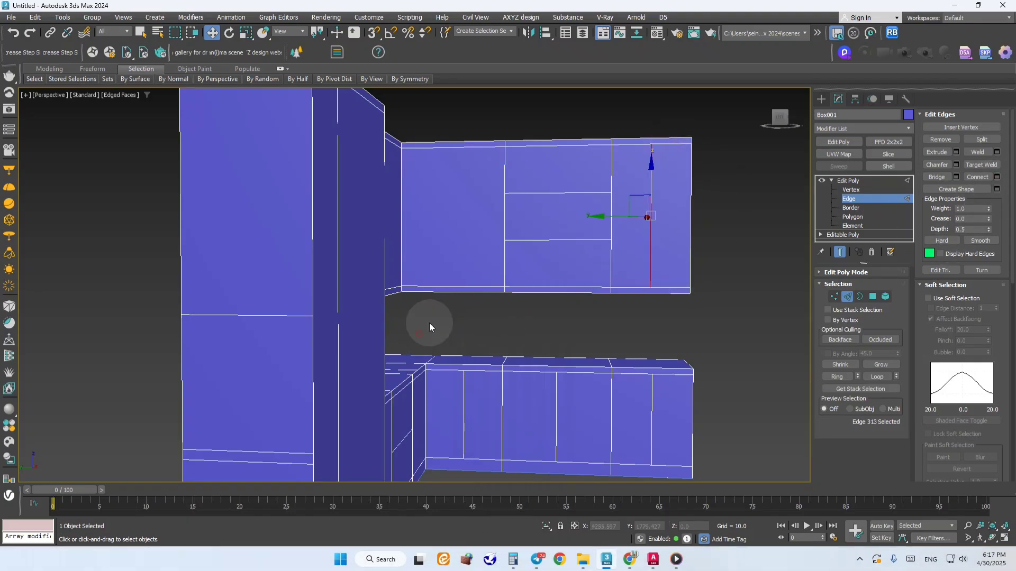
# Divide the corner wall cabinet's front vertically into three by connecting its upper and lower edges with two segments.
pyautogui.keyDown('ctrl'); pyautogui.click(486, 148); pyautogui.keyUp('ctrl')
pyautogui.click(997, 177)
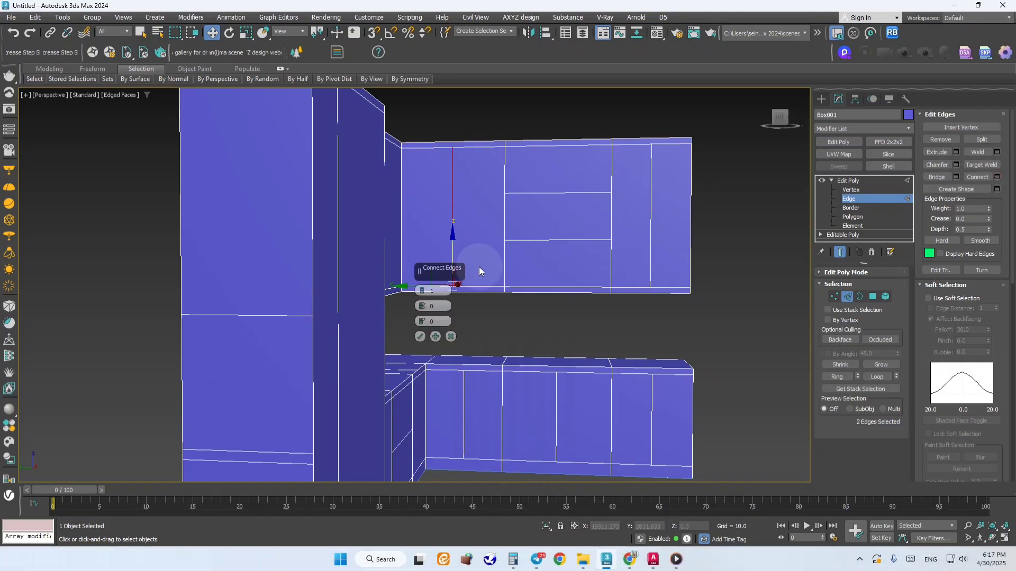
pyautogui.click(420, 336)
# Connect the upper and lower front edges of the wall cabinet run beside the tall cabinet with five segments.
pyautogui.keyDown('alt'); pyautogui.moveTo(465, 301); pyautogui.dragTo(375, 295, button='middle'); pyautogui.keyUp('alt')
pyautogui.scroll(3, 370, 291)
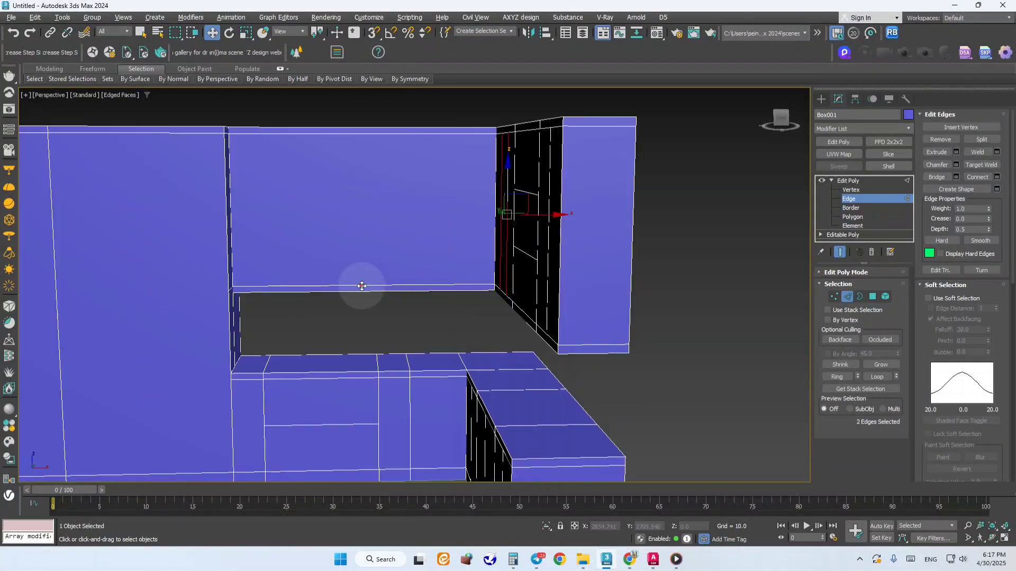
pyautogui.click(361, 286)
pyautogui.moveTo(408, 137); pyautogui.dragTo(521, 240, button='middle')
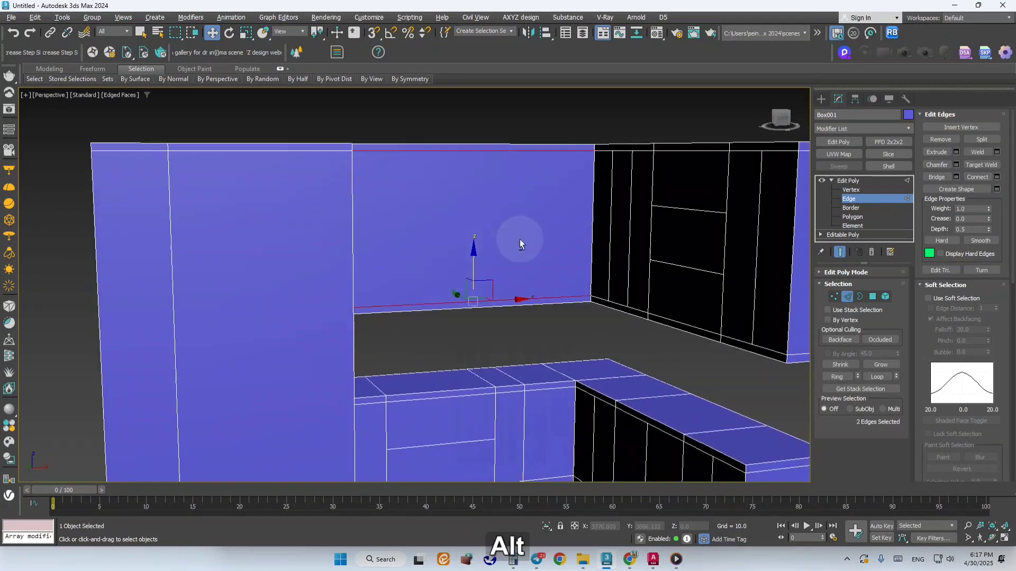
pyautogui.scroll(-3, 522, 240)
pyautogui.click(996, 177)
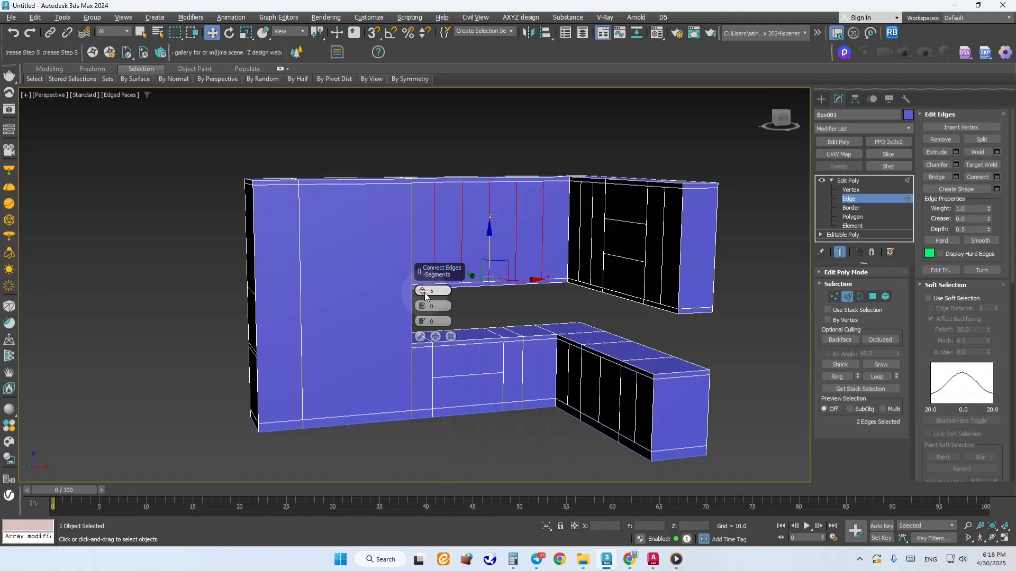
pyautogui.keyDown('alt'); pyautogui.moveTo(425, 296); pyautogui.dragTo(451, 277, button='middle'); pyautogui.keyUp('alt')
pyautogui.click(420, 336)
# Create a vertex-snapped box on the countertop above the two-drawer base cabinet, 65 long, 90 wide and about 30 high.
pyautogui.scroll(3, 416, 284)
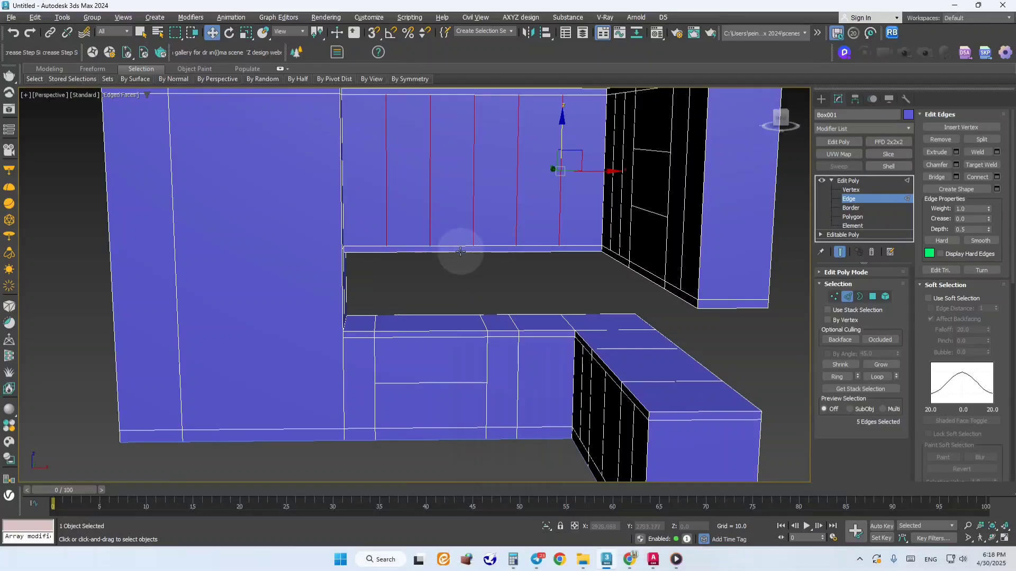
pyautogui.scroll(2, 461, 251)
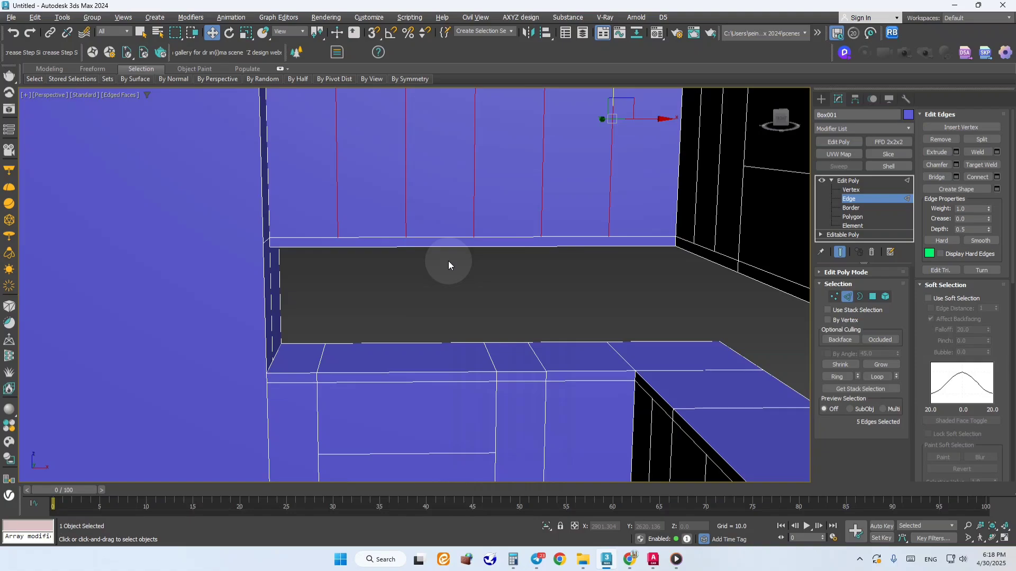
pyautogui.scroll(-2, 448, 261)
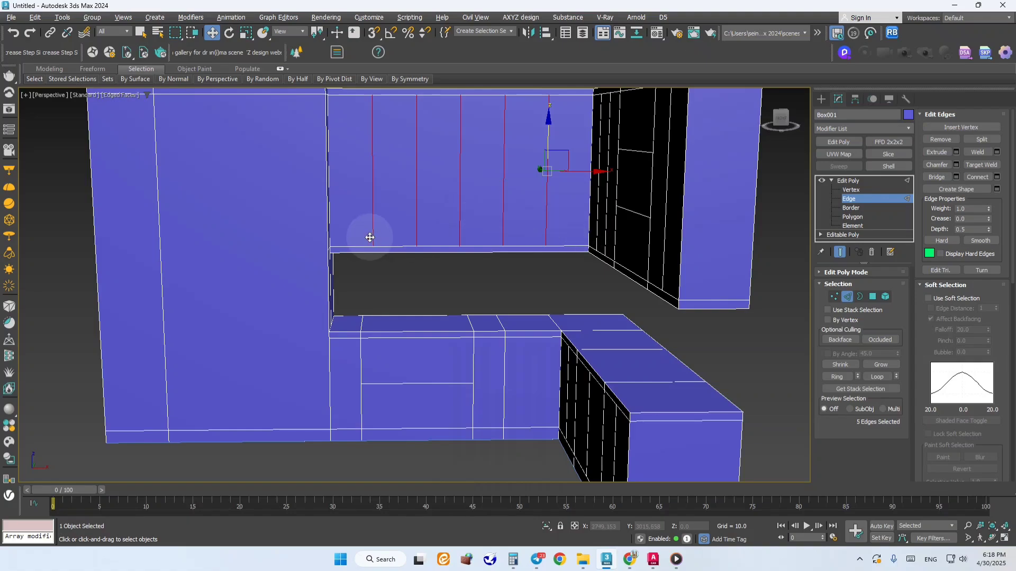
pyautogui.click(821, 99)
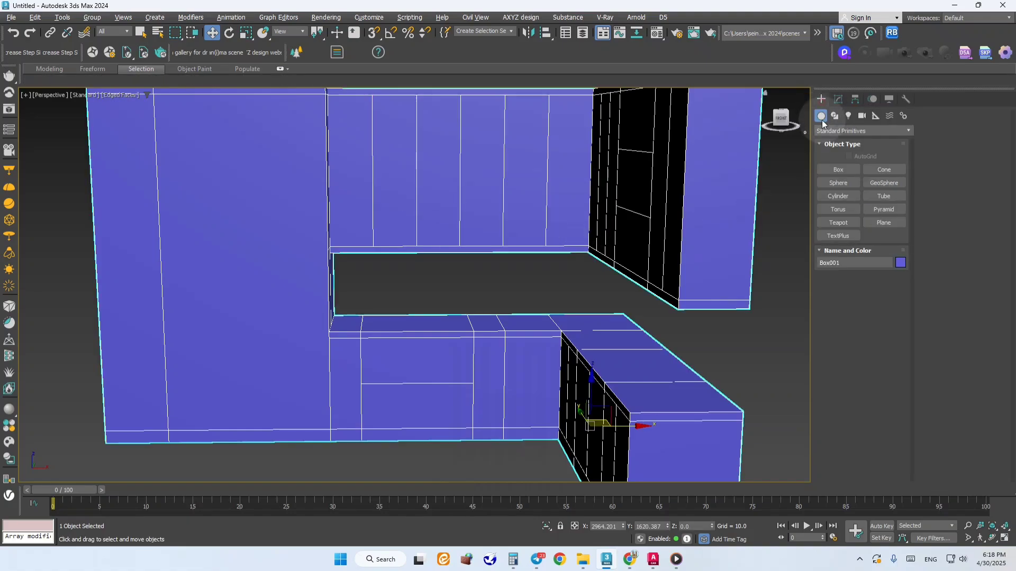
pyautogui.click(839, 169)
pyautogui.scroll(3, 453, 302)
pyautogui.press('s')
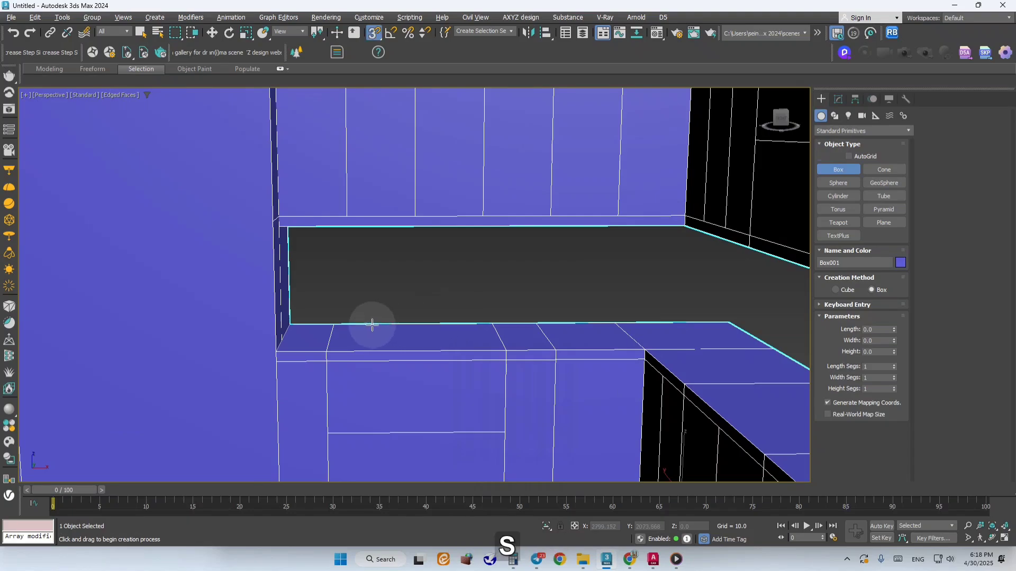
pyautogui.moveTo(338, 325); pyautogui.dragTo(500, 350)
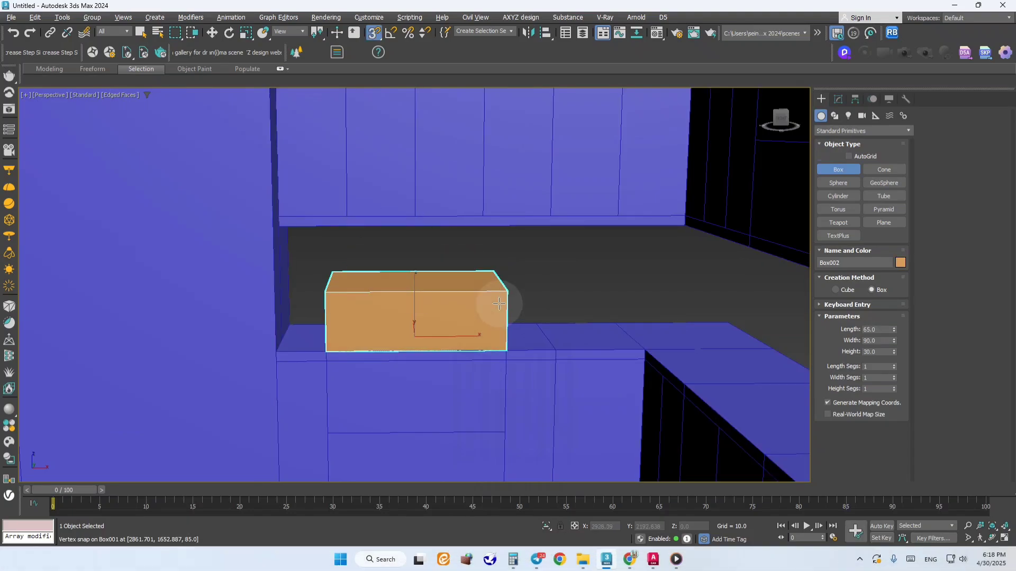
# Set the box's width to 80 and length to 45, and raise it 65 to the wall cabinets' underside.
pyautogui.click(838, 98)
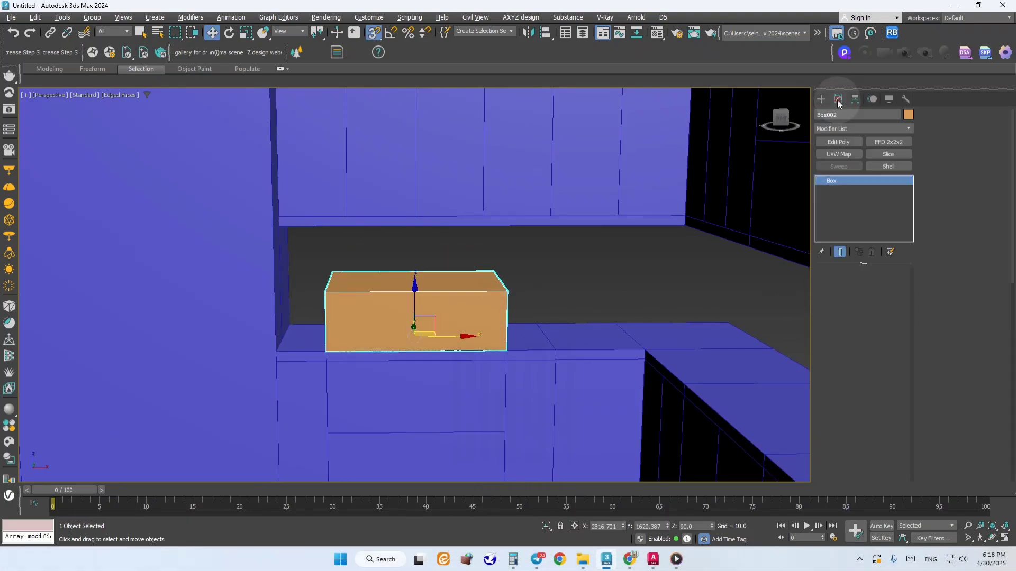
pyautogui.write('80')
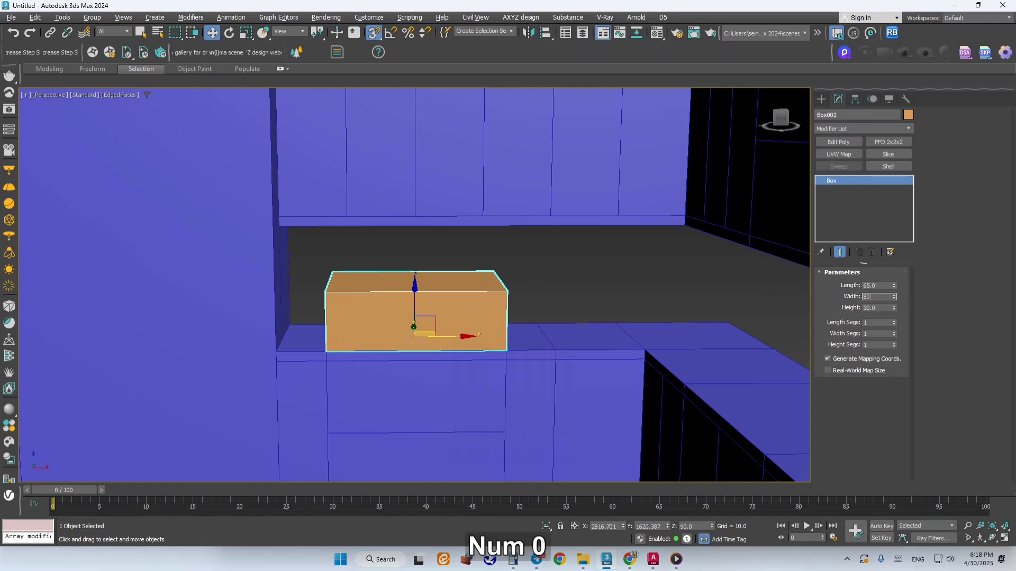
pyautogui.press('Return')
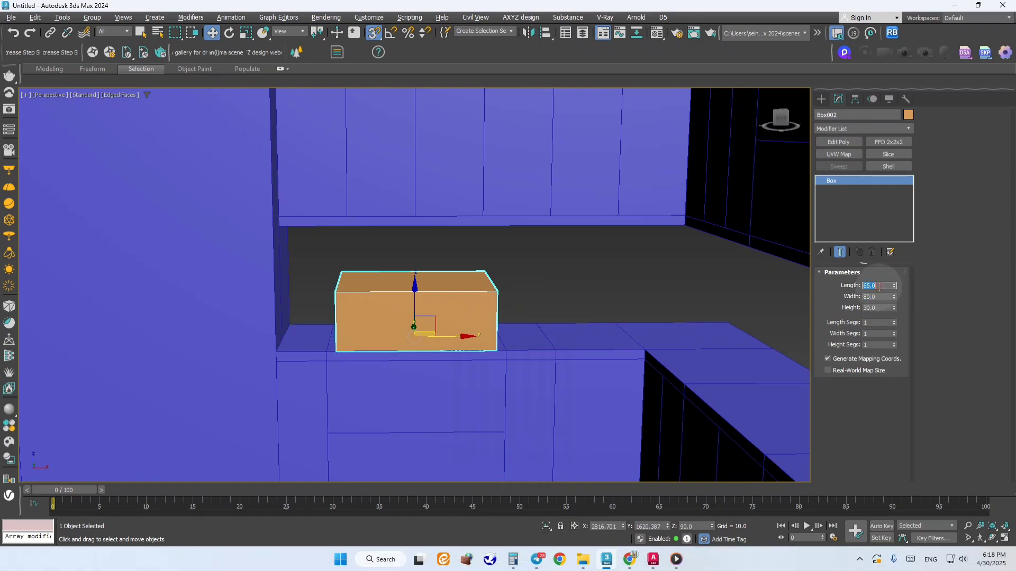
pyautogui.write('45')
pyautogui.press('Return')
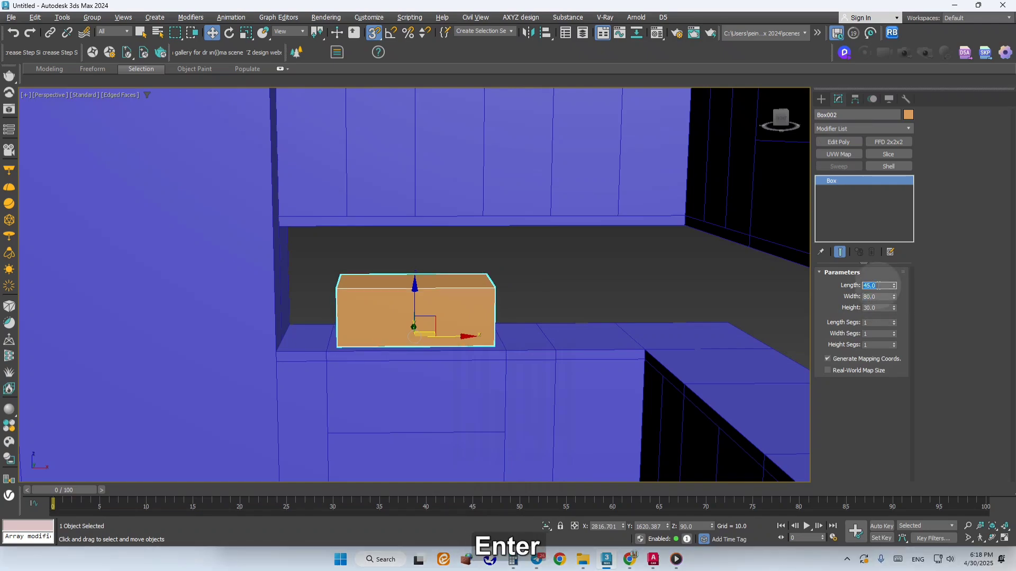
pyautogui.write('s')
pyautogui.moveTo(415, 294); pyautogui.dragTo(410, 208)
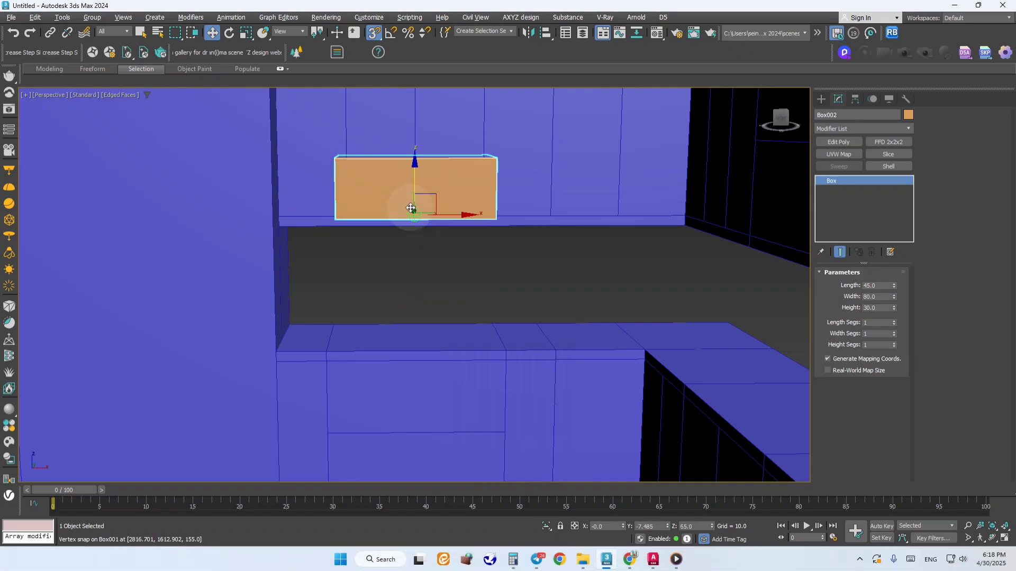
# Undo the box's snapped move and raise the box with snapping off so it sits inside the wall cabinets above the drawer cabinet.
pyautogui.hotkey('ctrl', 'z')
pyautogui.press('s')
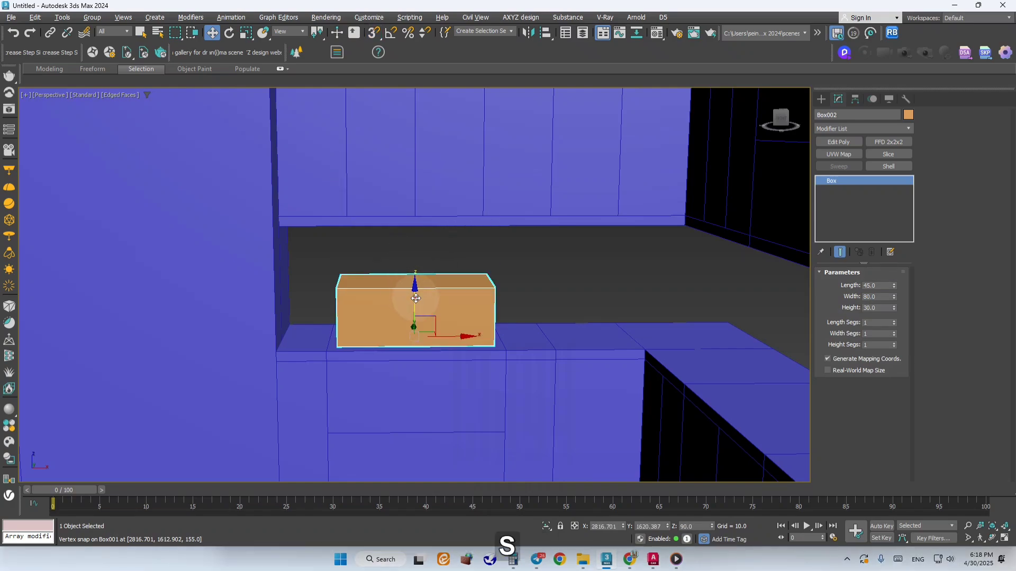
pyautogui.moveTo(418, 267); pyautogui.dragTo(430, 155)
pyautogui.keyDown('alt'); pyautogui.moveTo(444, 183); pyautogui.dragTo(369, 153, button='middle'); pyautogui.keyUp('alt')
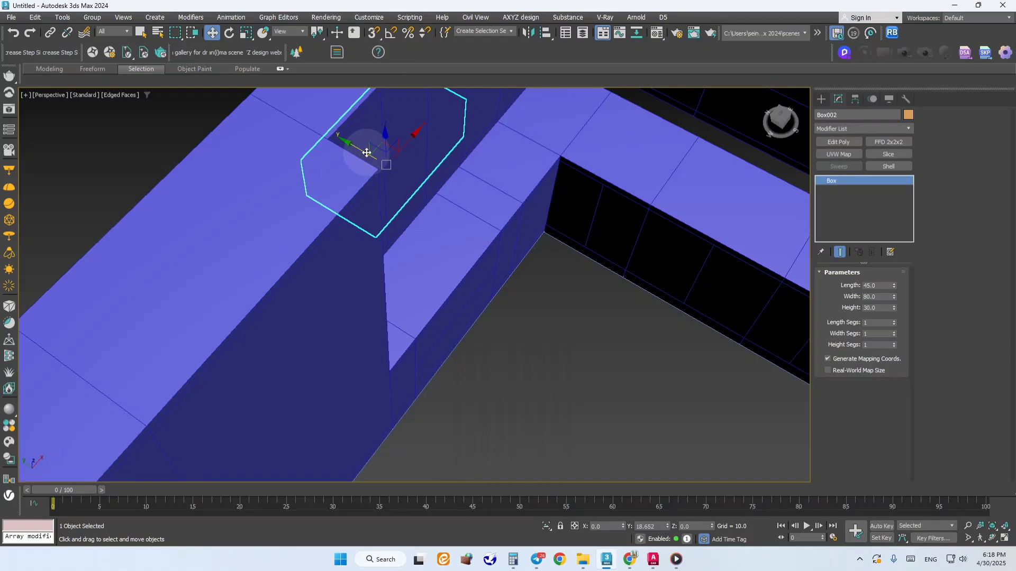
pyautogui.keyDown('alt'); pyautogui.moveTo(476, 220); pyautogui.dragTo(381, 148, button='middle'); pyautogui.keyUp('alt')
pyautogui.moveTo(387, 184); pyautogui.dragTo(387, 199)
pyautogui.click(439, 299)
# Divide the tall cabinet's wider front vertically in two by connecting its upper and lower edges with one segment.
pyautogui.keyDown('alt'); pyautogui.moveTo(439, 299); pyautogui.dragTo(467, 261, button='middle'); pyautogui.keyUp('alt')
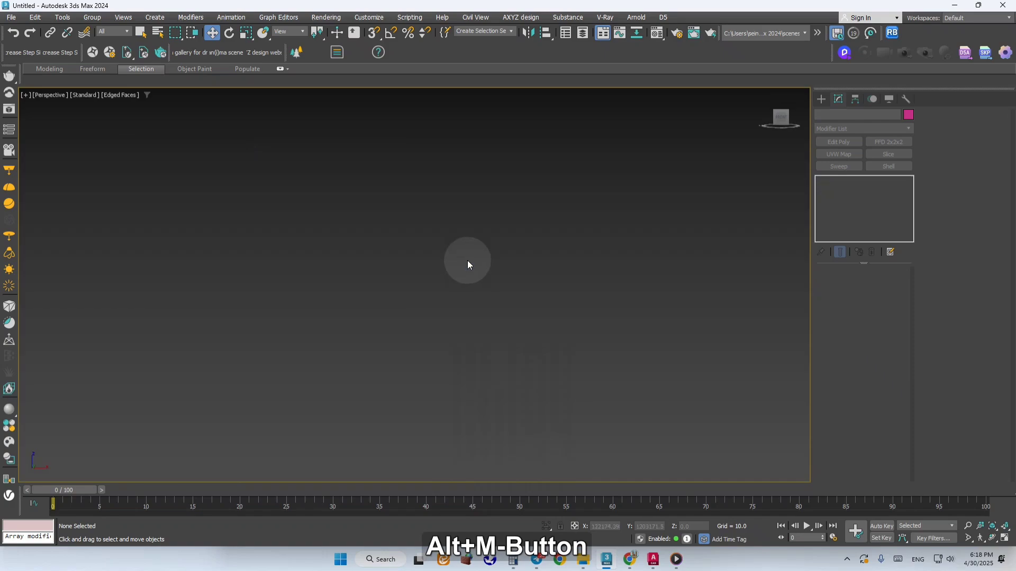
pyautogui.press('z')
pyautogui.scroll(3, 443, 275)
pyautogui.moveTo(506, 297)
pyautogui.mouseDown(button='middle')
pyautogui.moveTo(459, 245)
pyautogui.moveTo(483, 208)
pyautogui.moveTo(507, 220)
pyautogui.moveTo(515, 301)
pyautogui.moveTo(527, 286)
pyautogui.moveTo(499, 286)
pyautogui.moveTo(531, 279)
pyautogui.moveTo(493, 288)
pyautogui.mouseUp(button='middle')
pyautogui.scroll(-5, 527, 285)
pyautogui.click(367, 299)
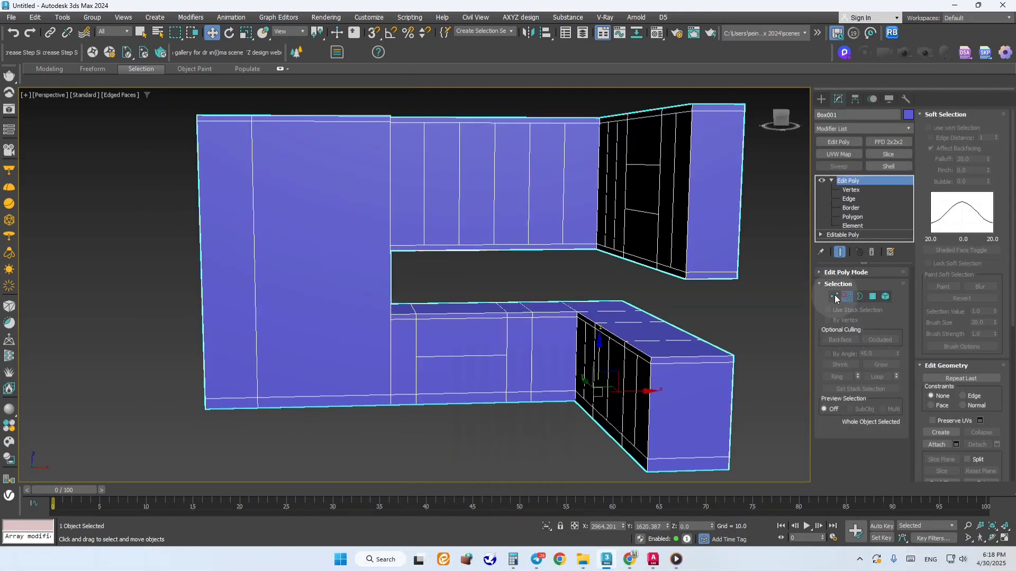
pyautogui.click(845, 297)
pyautogui.click(339, 123)
pyautogui.moveTo(365, 220); pyautogui.dragTo(512, 196, button='middle')
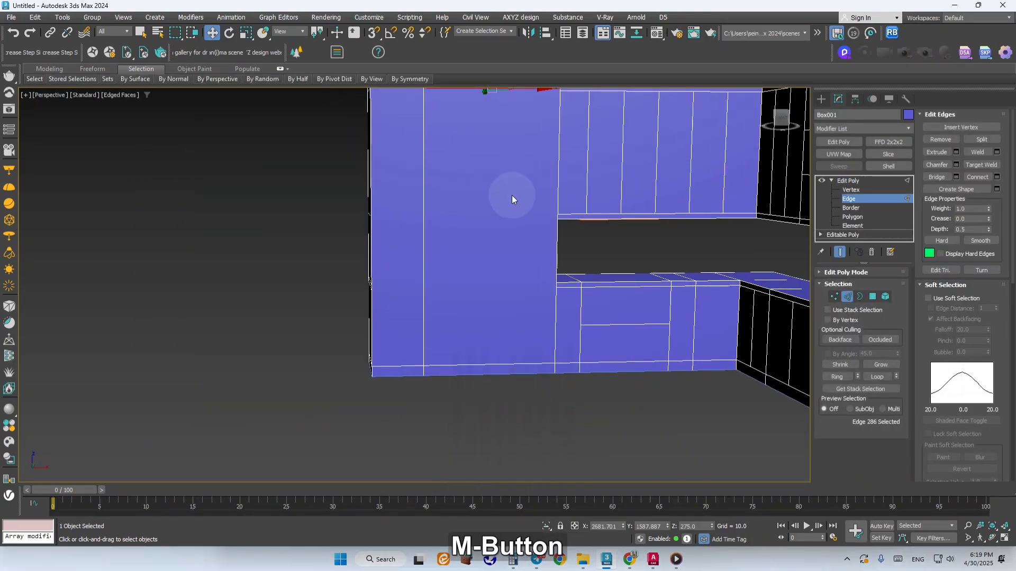
pyautogui.keyDown('ctrl'); pyautogui.click(505, 362); pyautogui.keyUp('ctrl')
pyautogui.click(996, 177)
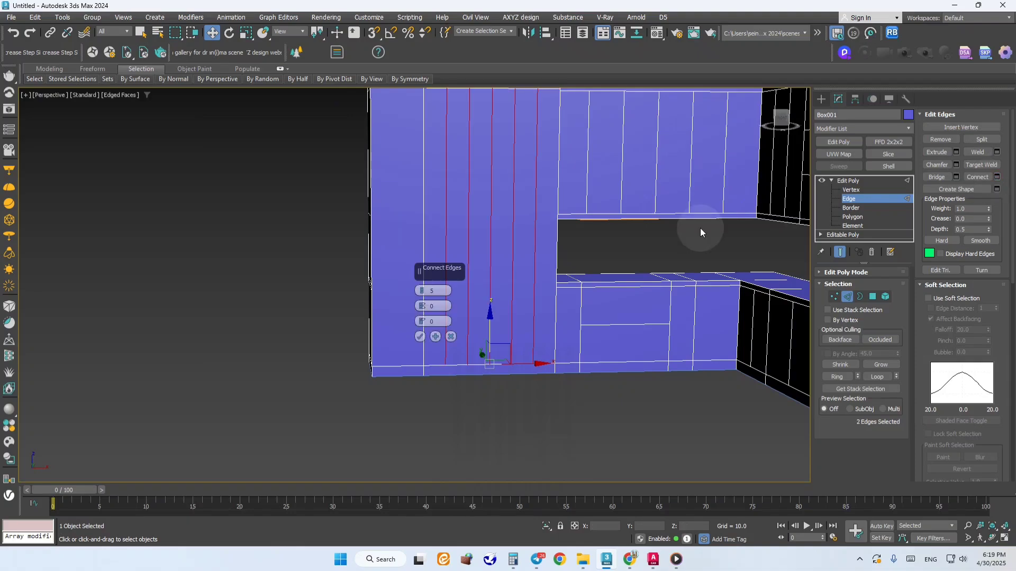
pyautogui.moveTo(421, 292); pyautogui.dragTo(417, 338)
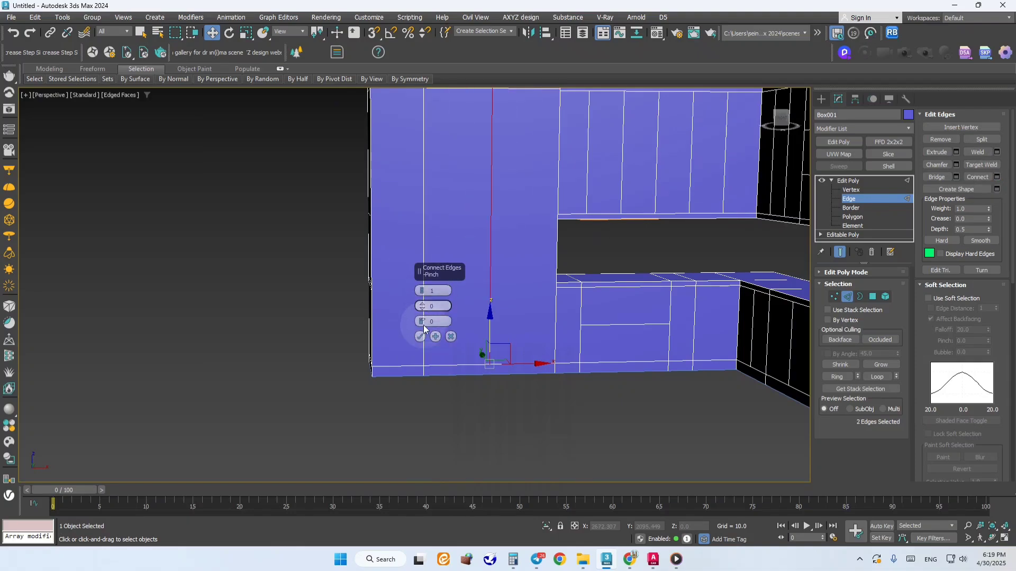
pyautogui.click(419, 337)
pyautogui.scroll(-4, 490, 316)
pyautogui.moveTo(490, 316); pyautogui.dragTo(426, 291, button='middle')
pyautogui.scroll(3, 431, 295)
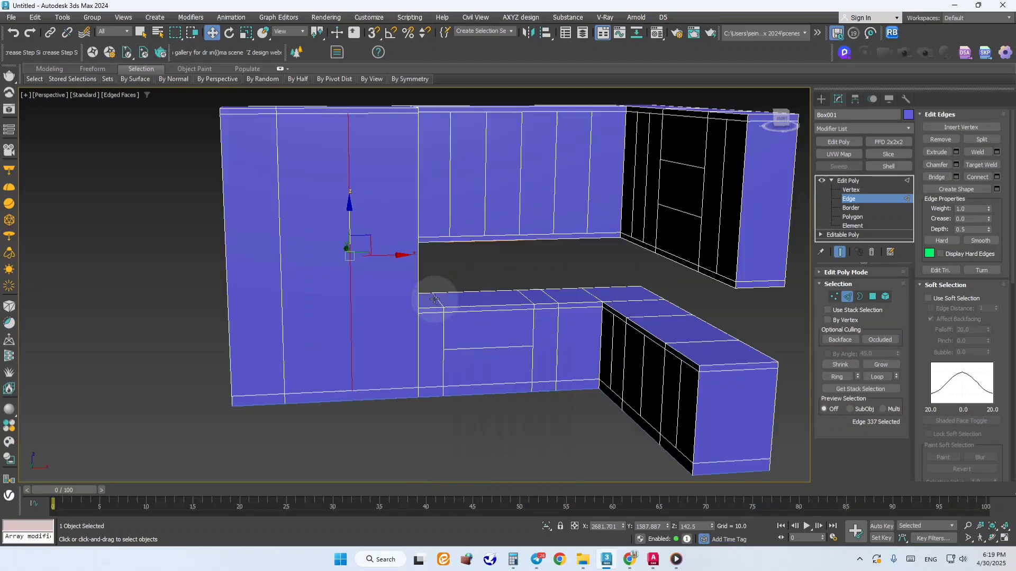